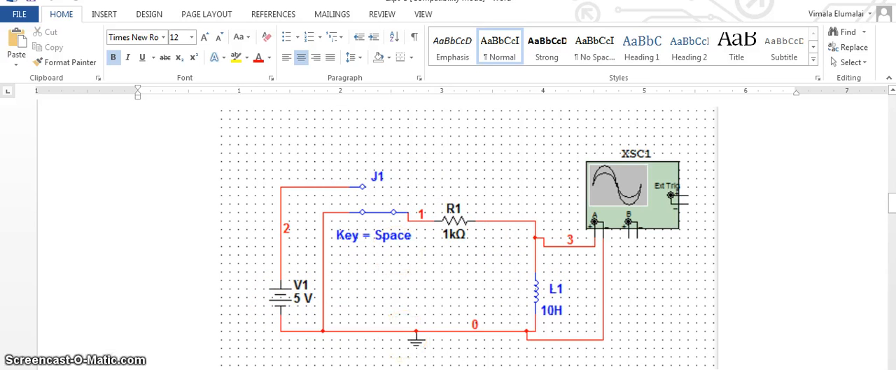
- Switch to Multisim and place a 1 kΩ resistor from the Basic group on the blank schematic
key("alt+Tab")
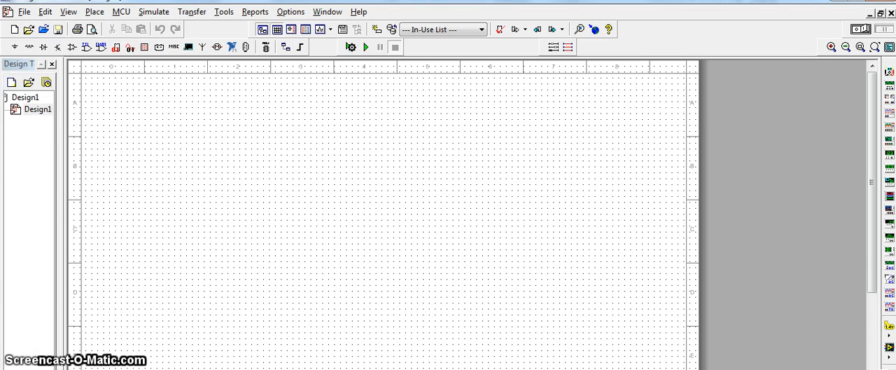
left_click(30, 49)
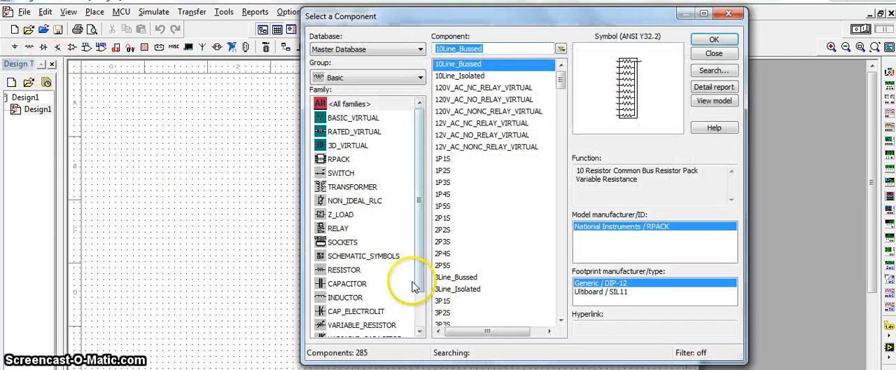
left_click(353, 269)
left_click(714, 39)
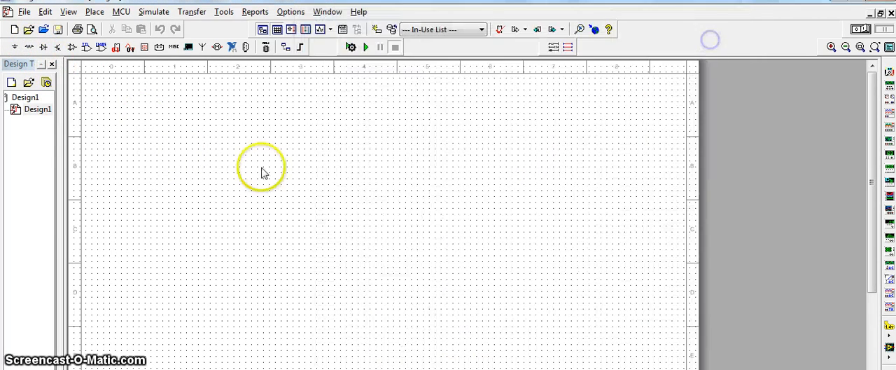
left_click(274, 159)
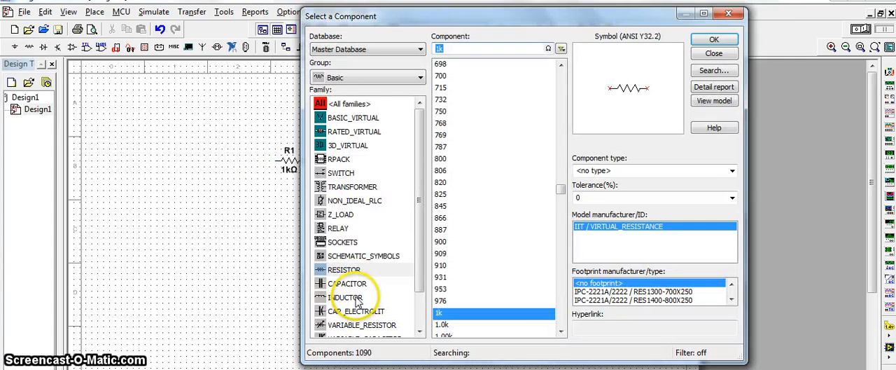
- Place a 1 mH inductor on the schematic to the right of the resistor and finish placing basic parts
left_click(356, 297)
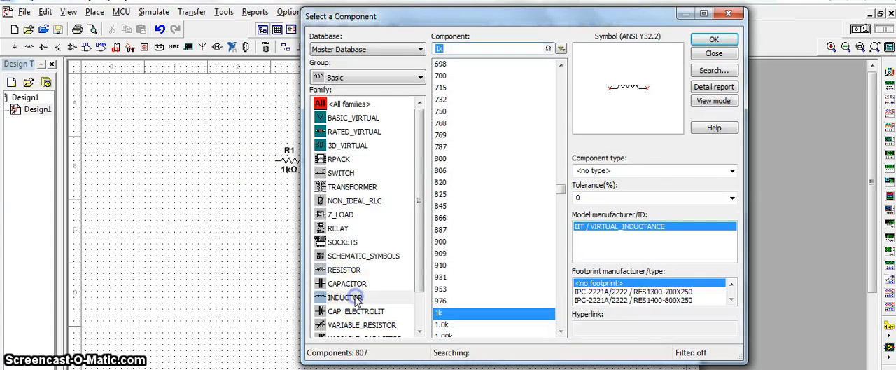
left_click(730, 42)
left_click(416, 178)
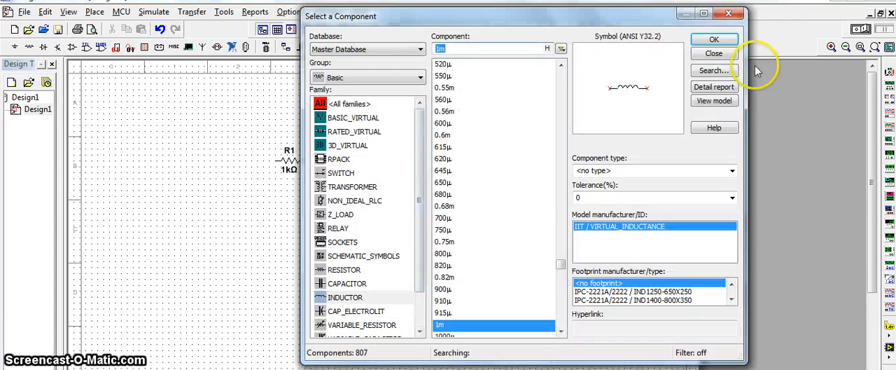
left_click(714, 53)
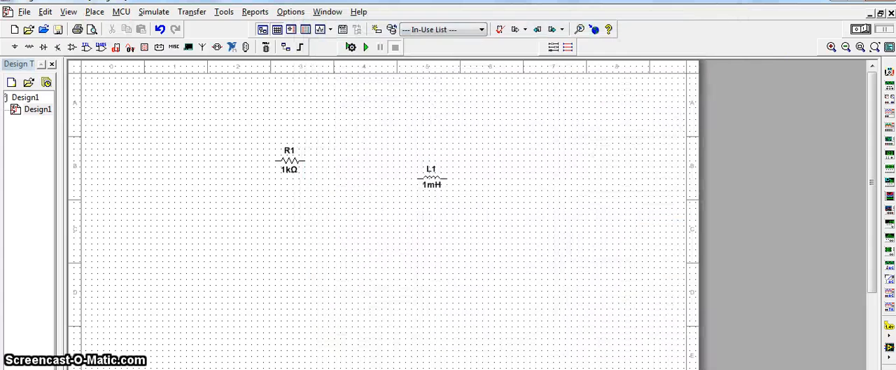
- Place a DC_POWER source from the POWER_SOURCES family to the left of the resistor
left_click(14, 47)
left_click(344, 118)
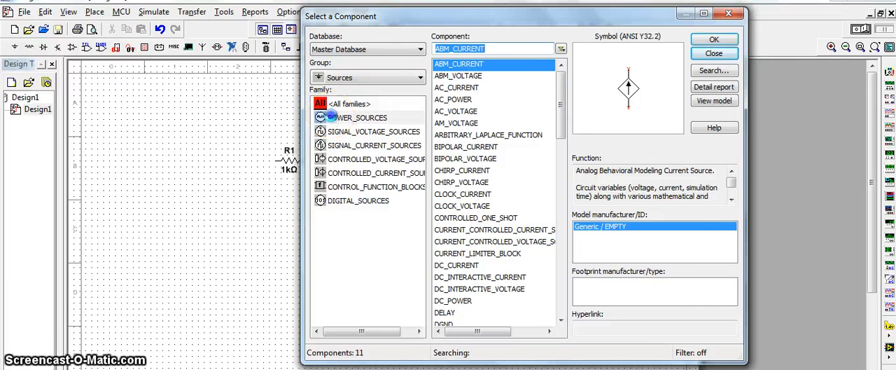
left_click(453, 76)
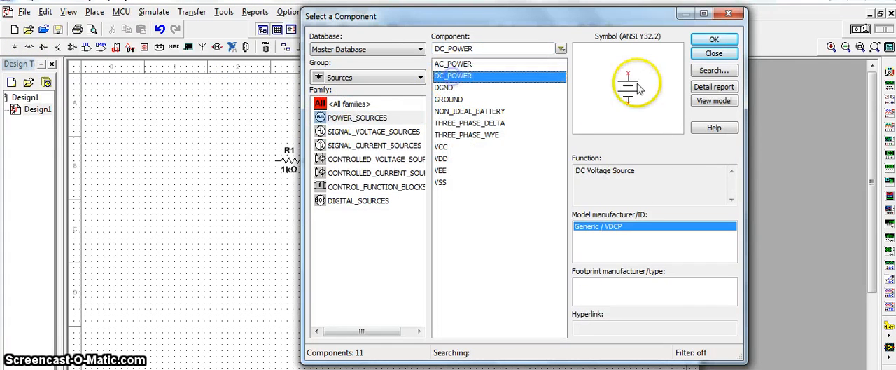
left_click(714, 40)
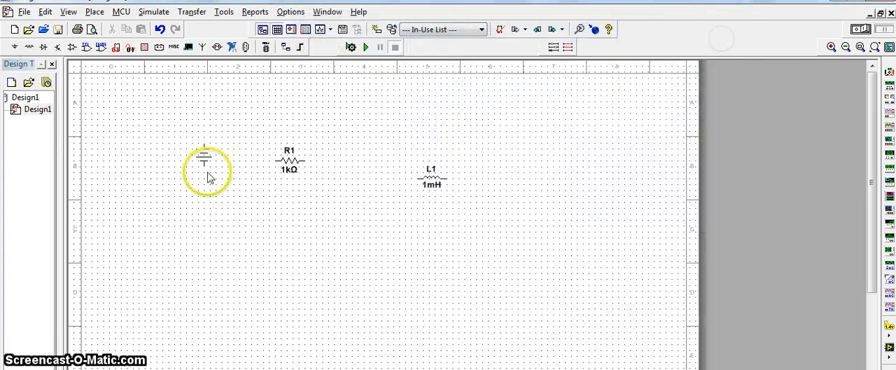
left_click(215, 185)
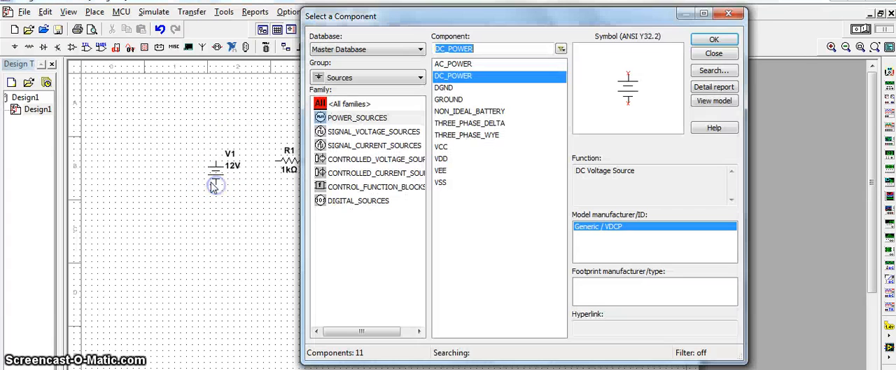
- Place a GROUND symbol below the resistor and finish placing power sources
left_click(459, 100)
left_click(714, 40)
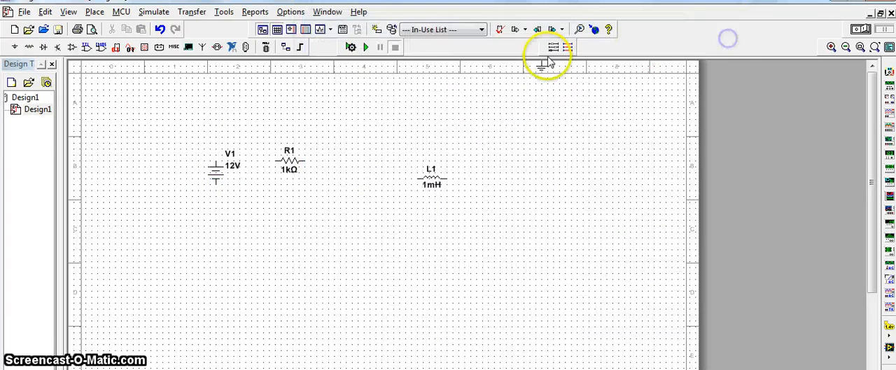
left_click(313, 226)
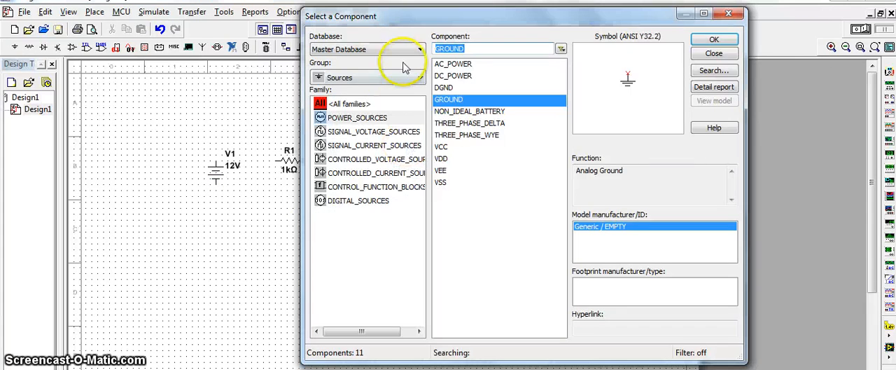
left_click(714, 54)
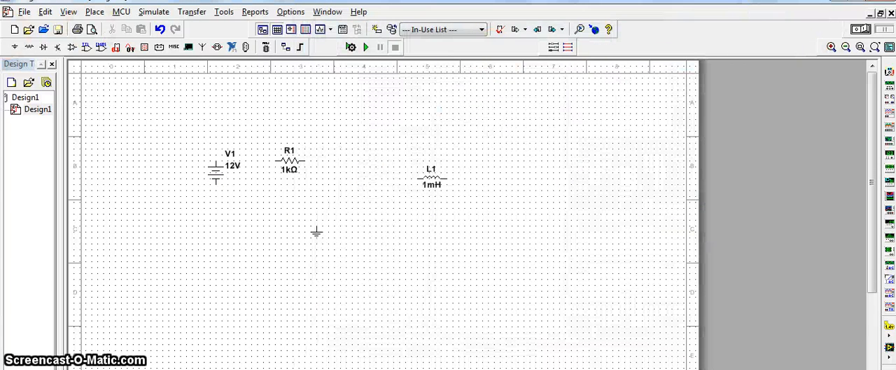
- Place an SPDT switch from the Basic group's SWITCH family above the source and resistor
left_click(29, 48)
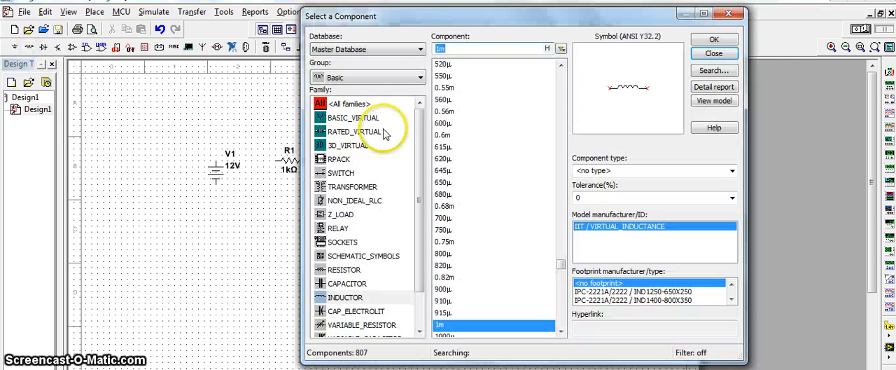
left_click(341, 174)
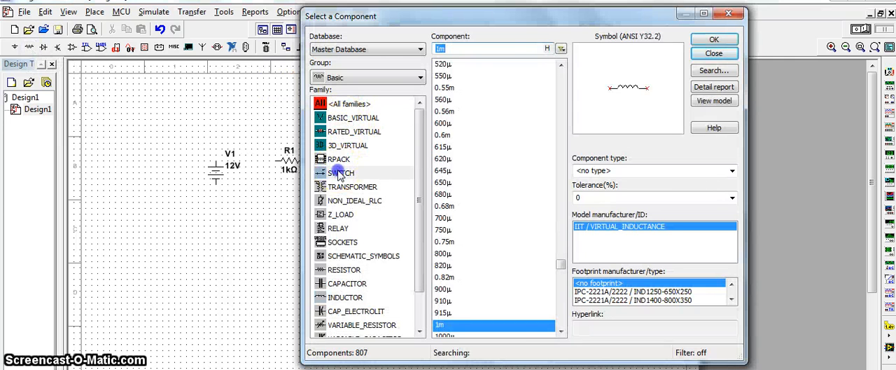
left_click(451, 230)
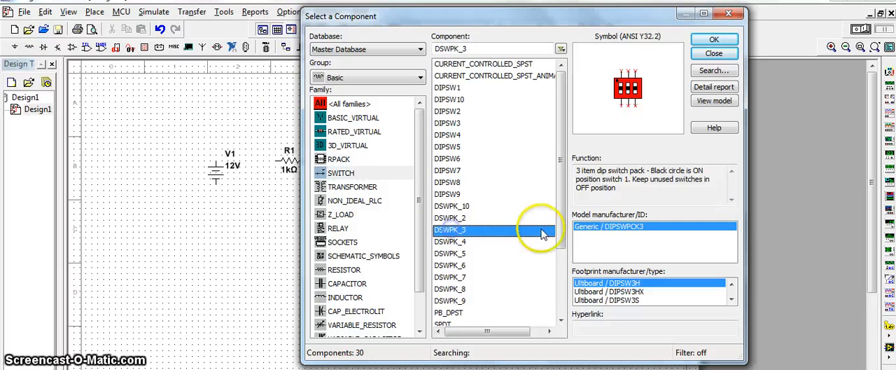
scroll(556, 231, "down", 1)
left_click(442, 289)
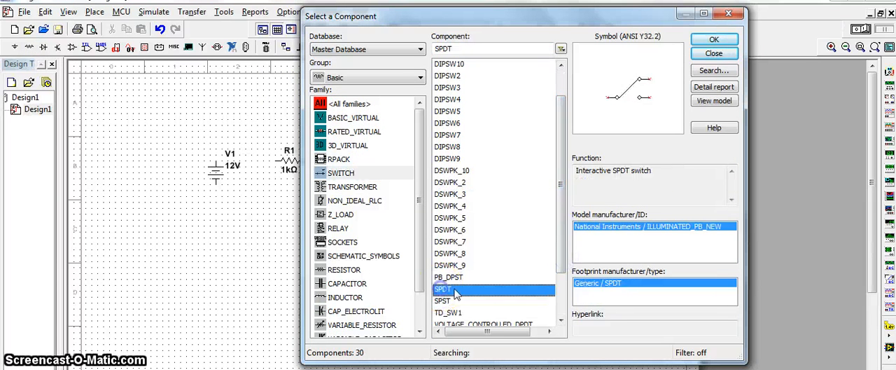
left_click(714, 40)
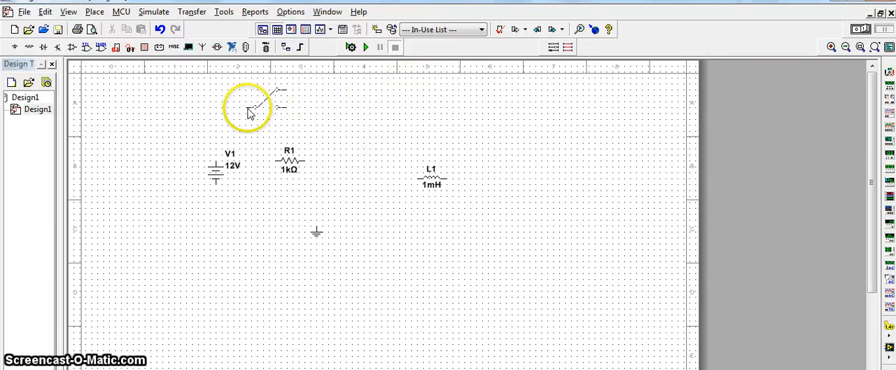
left_click(249, 112)
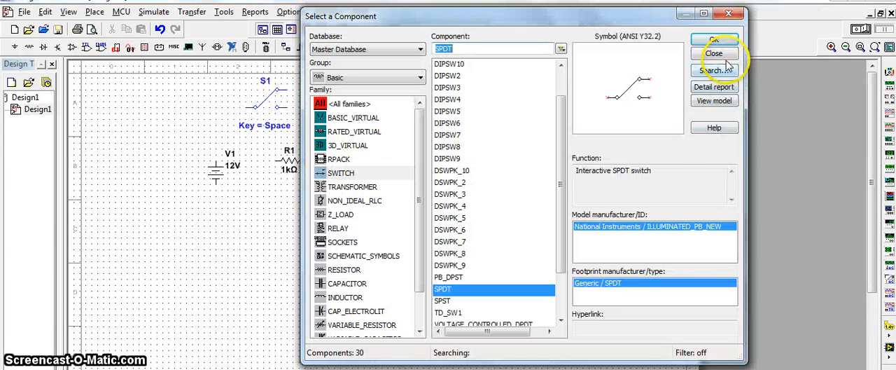
left_click(728, 55)
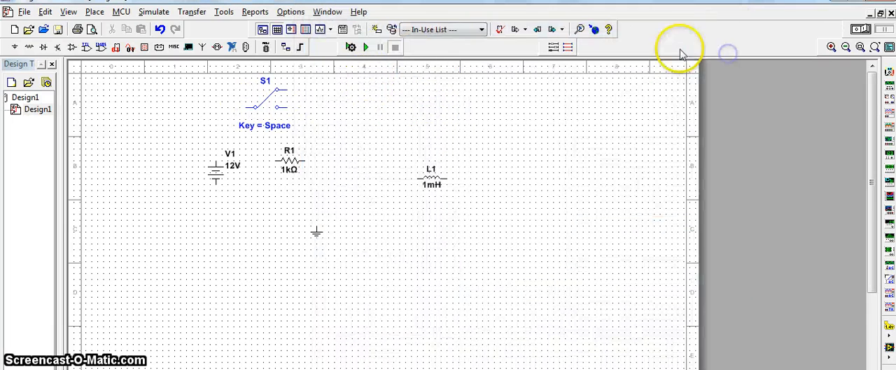
- Flip the SPDT switch horizontally and move the resistor to the right, level with the switch's common terminal
right_click(269, 102)
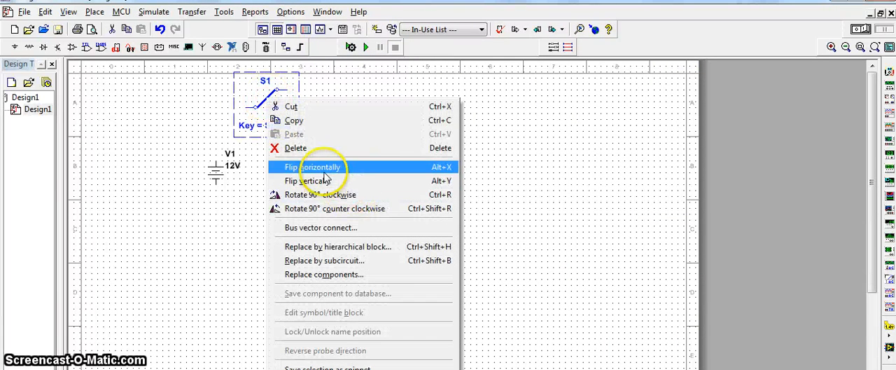
left_click(326, 168)
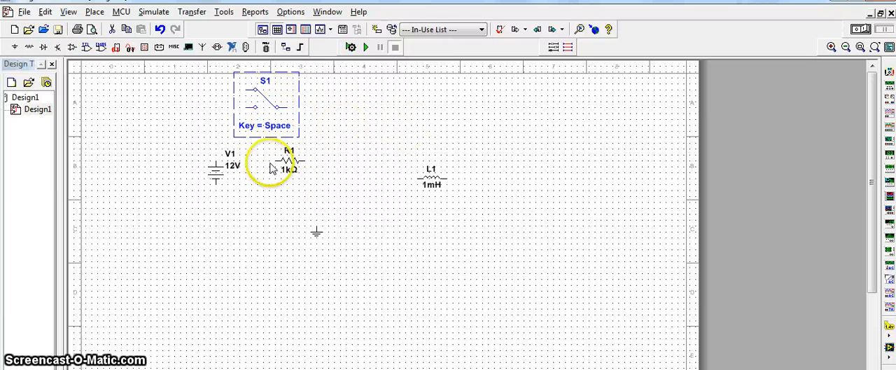
left_click(301, 159)
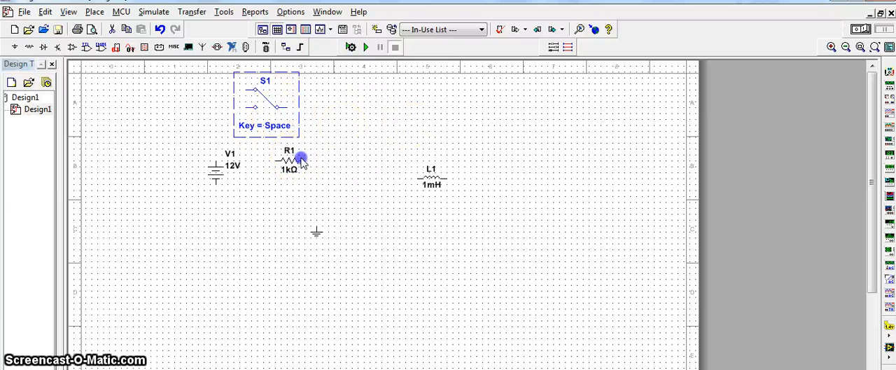
- Wire the source's positive terminal to the switch's upper throw, and rotate the inductor to stand vertically right of the resistor
left_click(216, 161)
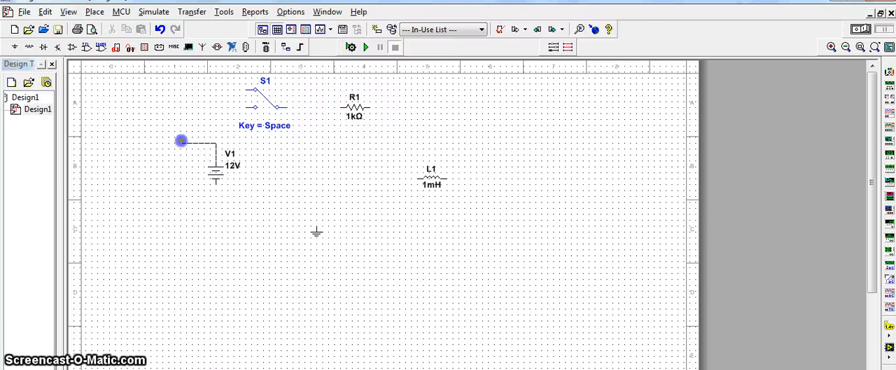
left_click(246, 90)
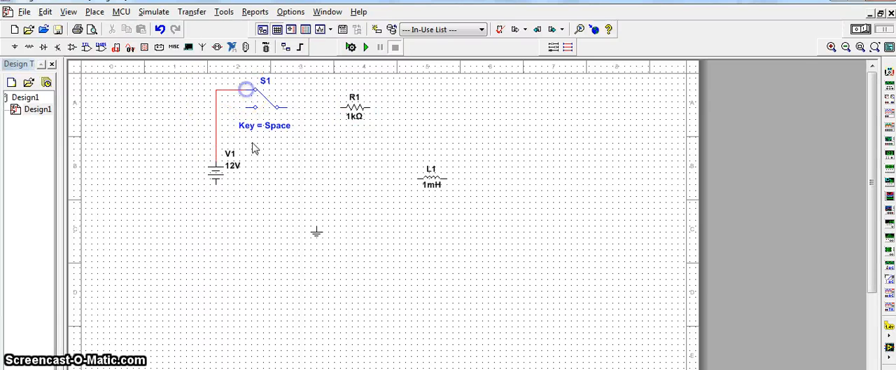
right_click(431, 178)
left_click(490, 86)
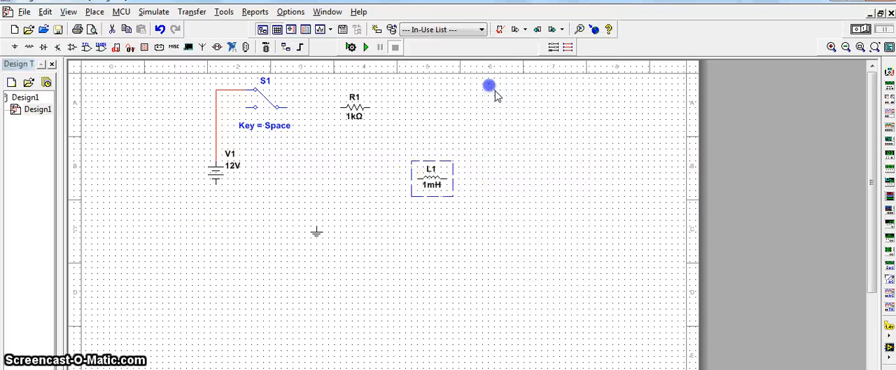
left_click(432, 153)
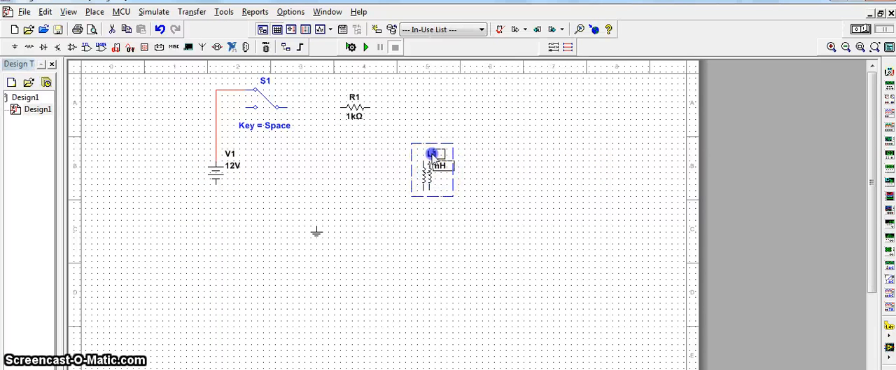
- Wire the source's negative terminal to the inductor's lower end, and the switch's common terminal through the resistor to the inductor's upper end
left_click(217, 186)
right_click(437, 204)
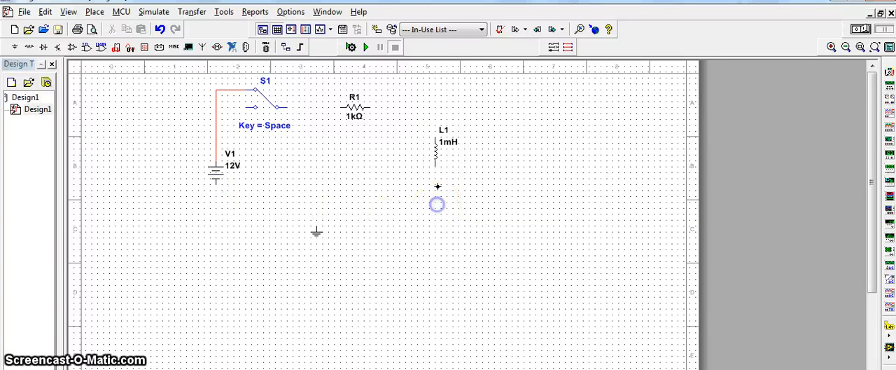
left_click(288, 108)
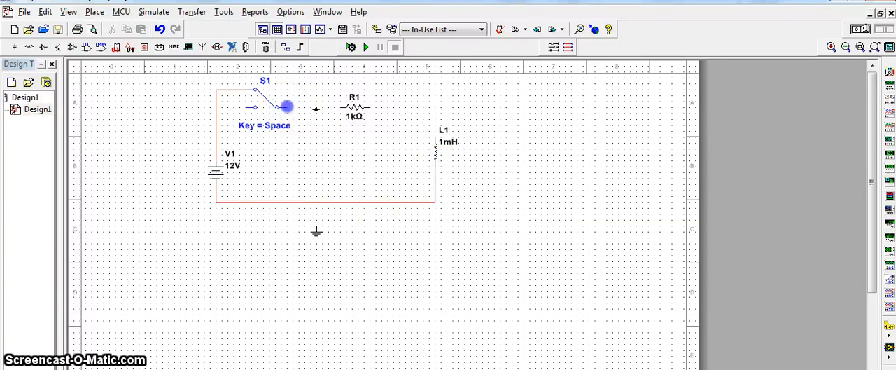
left_click(364, 108)
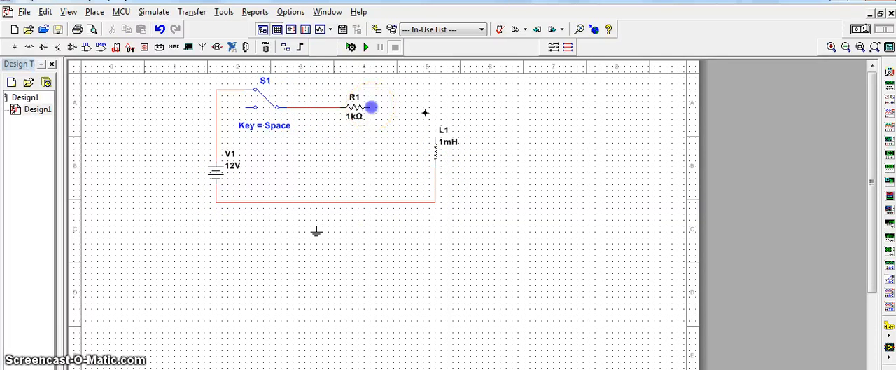
left_click(435, 133)
- Wire the switch's lower throw to the bottom return wire and attach the ground symbol to that wire
left_click(251, 110)
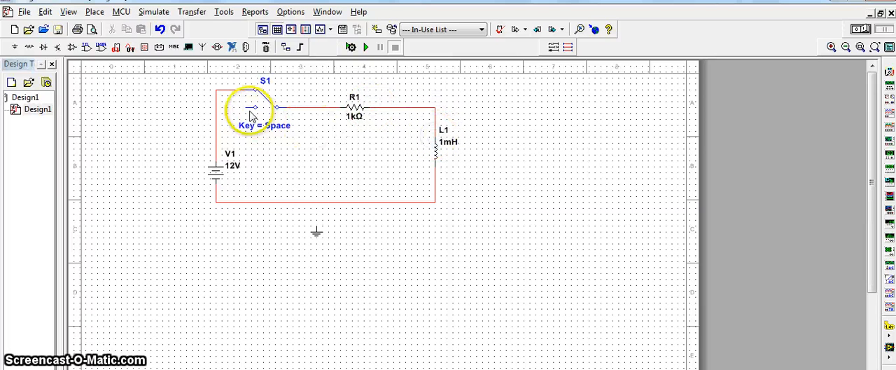
left_click(246, 201)
left_click(316, 231)
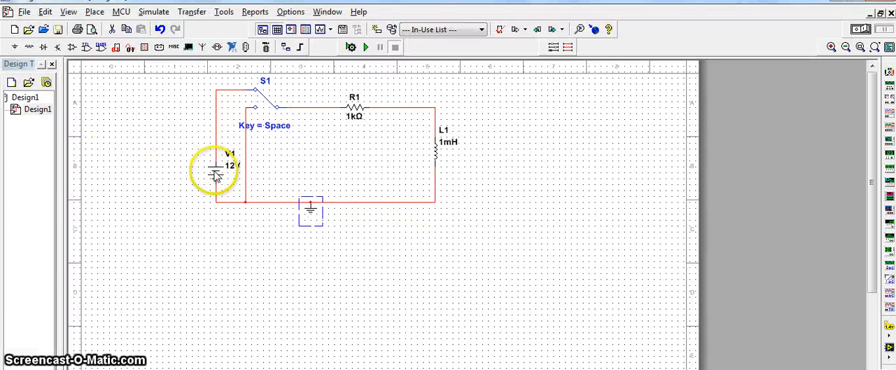
- Set the DC source's voltage to 5 V
double_click(215, 175)
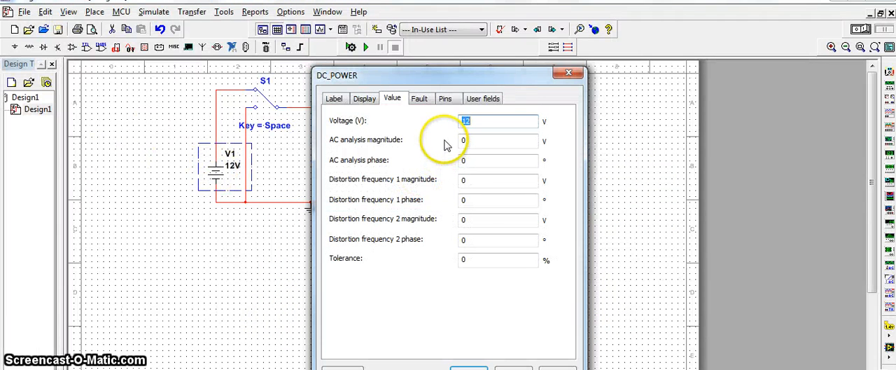
type("5")
key("Return")
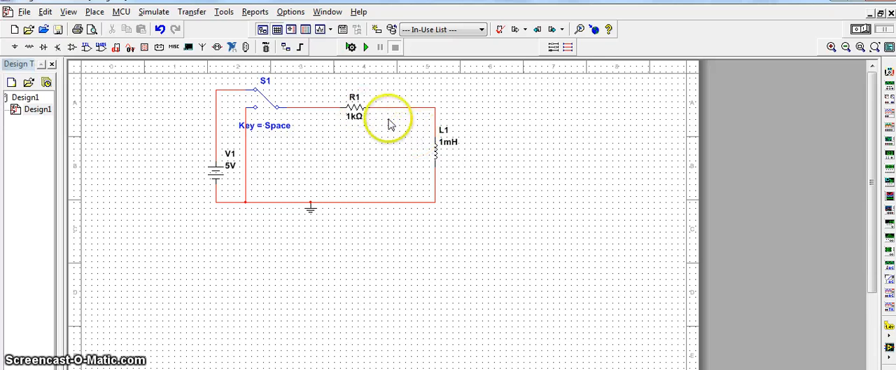
- Set the inductor's inductance to 10 H
double_click(452, 142)
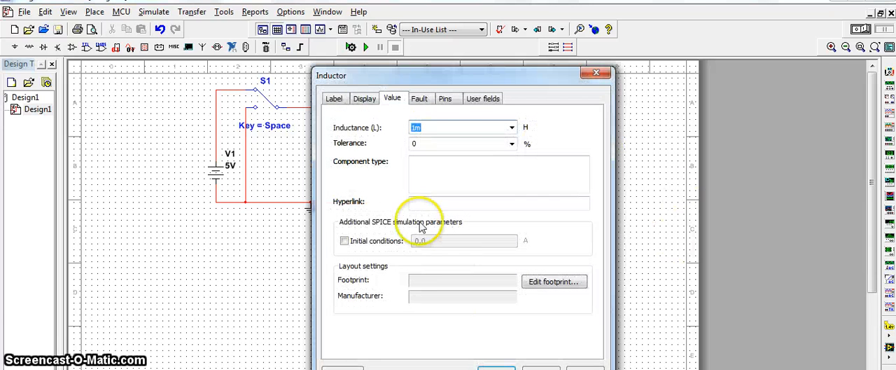
type("10")
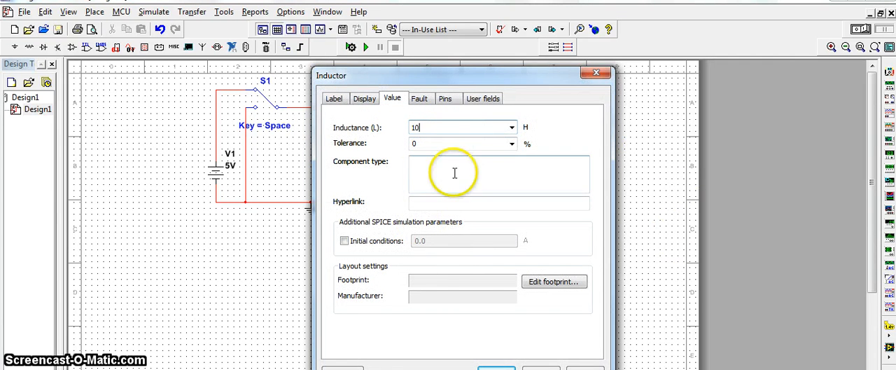
key("Return")
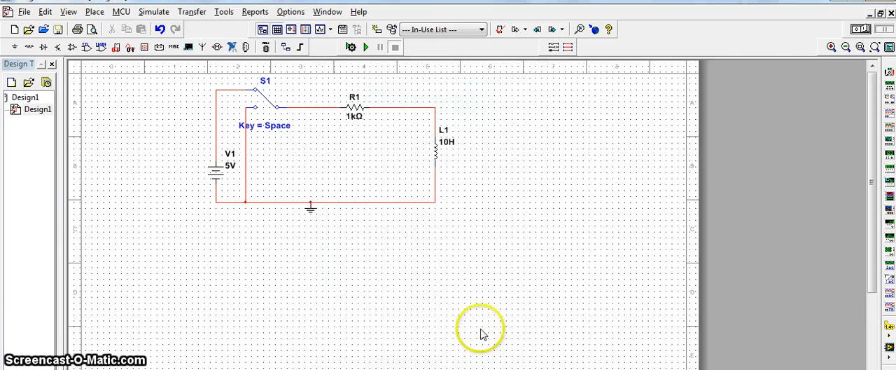
- Place an oscilloscope right of the inductor and wire its channel A terminals across the inductor
left_click(890, 114)
left_click(496, 136)
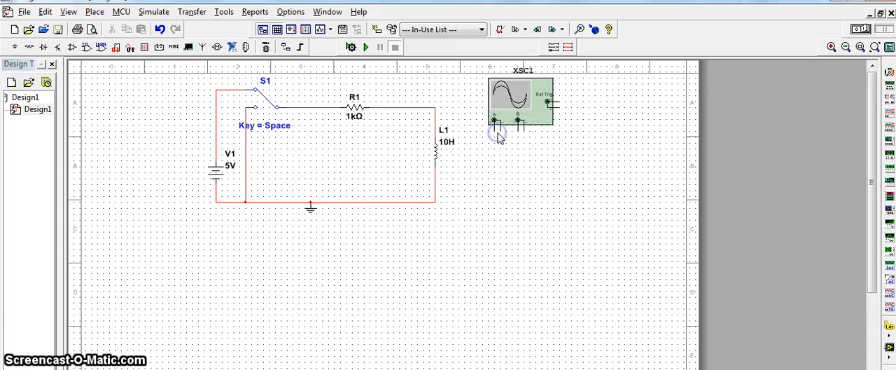
left_click(434, 121)
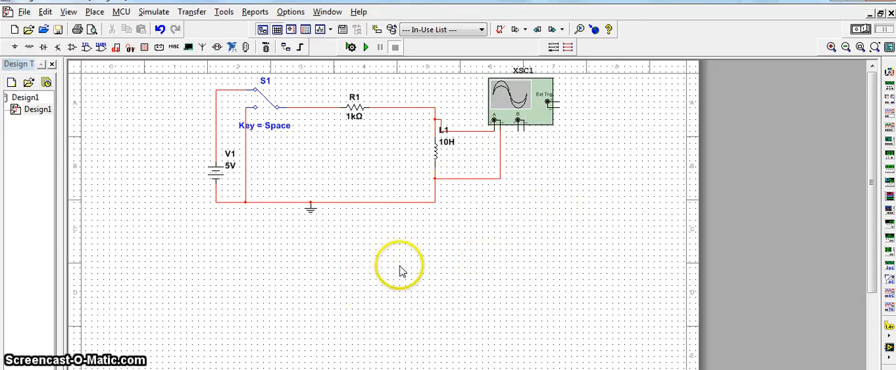
- Open the oscilloscope's display, position it clear of the main circuit loop, and run the simulation
double_click(534, 103)
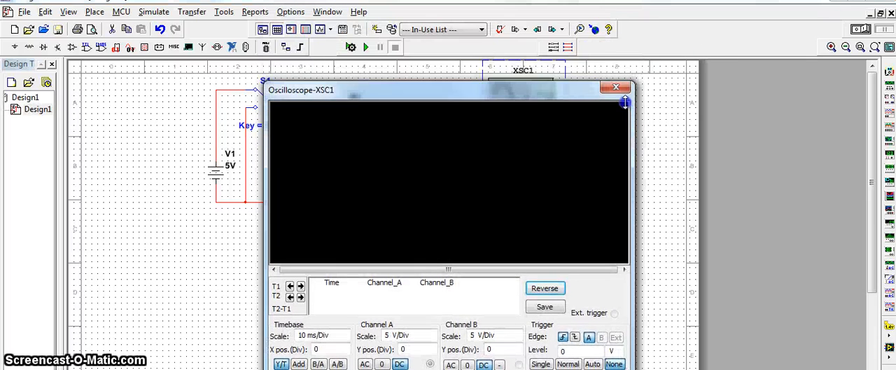
left_click_drag(476, 91, 780, 43)
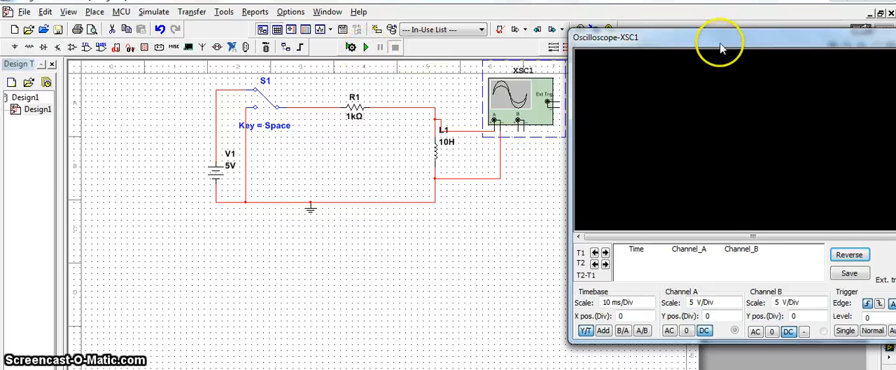
left_click_drag(721, 48, 615, 148)
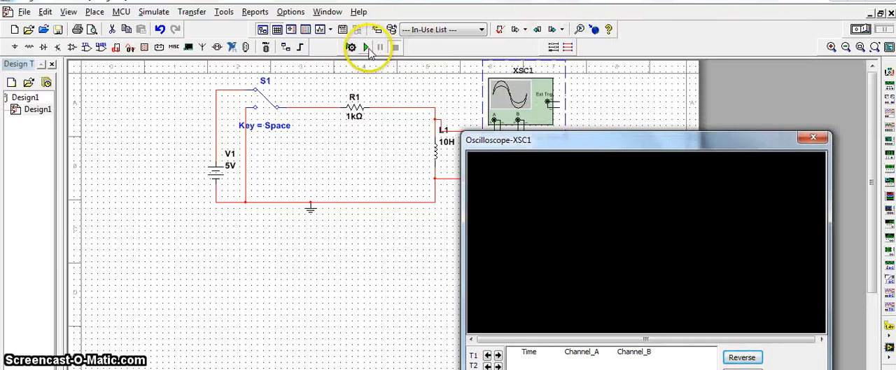
left_click(365, 47)
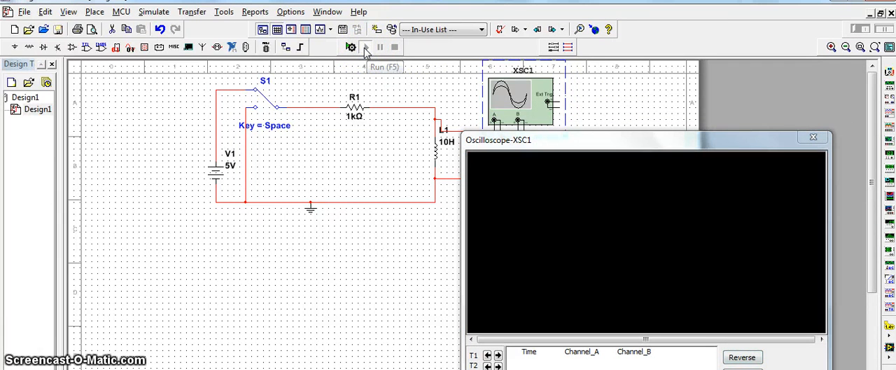
left_click(304, 175)
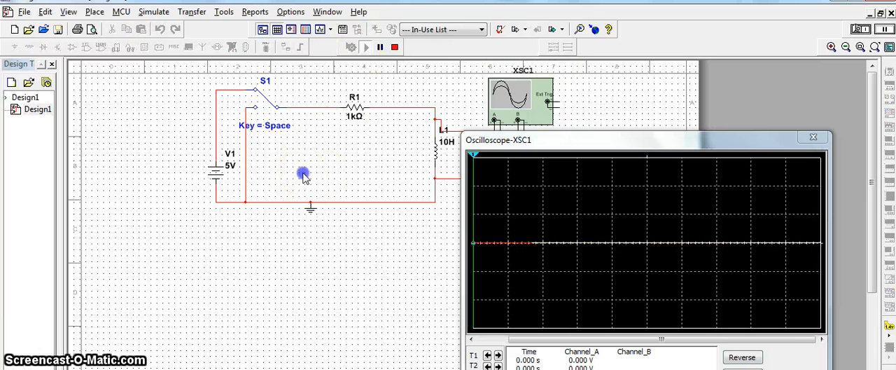
left_click(334, 260)
- Reverse the oscilloscope's display to a white background and toggle switch S1 to produce a transient
left_click(742, 357)
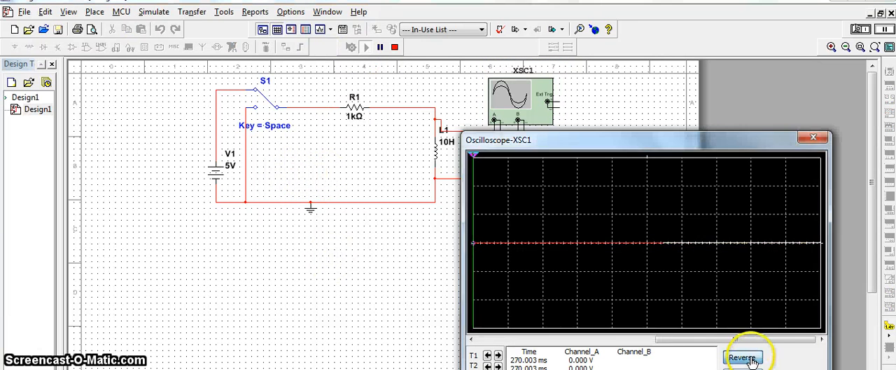
left_click(347, 160)
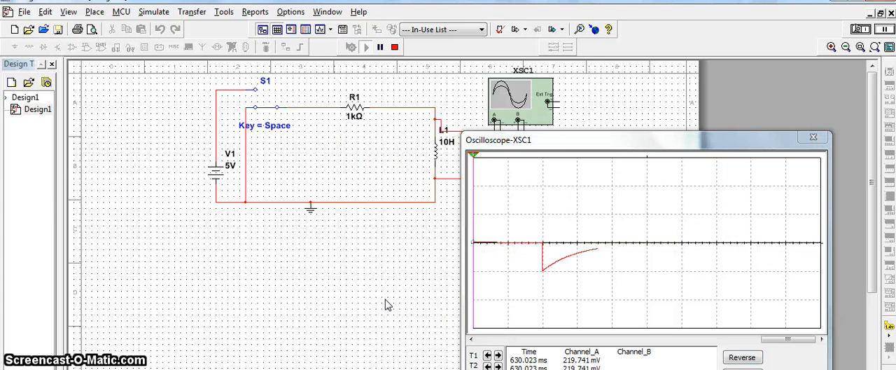
key("space")
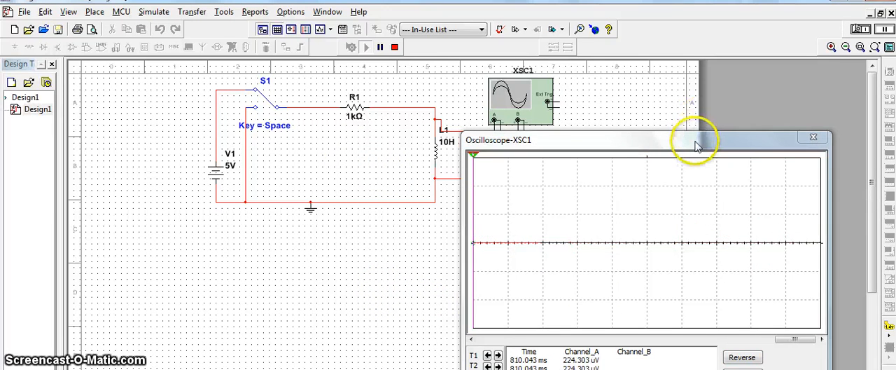
- Bring the oscilloscope's settings into view and set the timebase scale to 20 ms/Div
left_click_drag(696, 143, 703, 10)
left_click(545, 266)
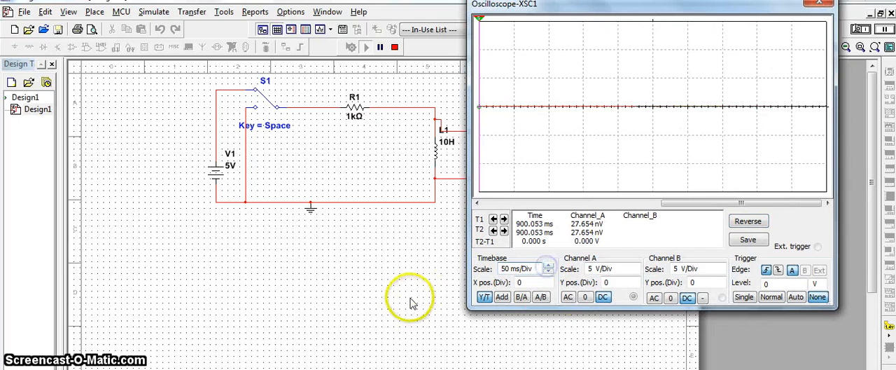
left_click(548, 271)
- Toggle switch S1 repeatedly between its two throws to record several transients, and pause the simulation
left_click(401, 279)
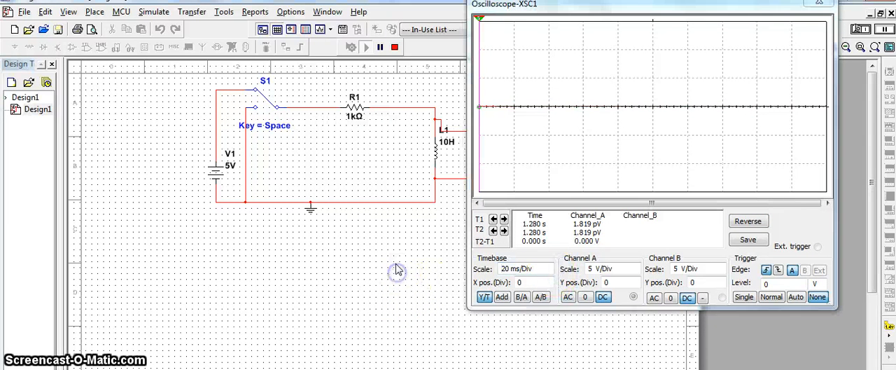
key("space")
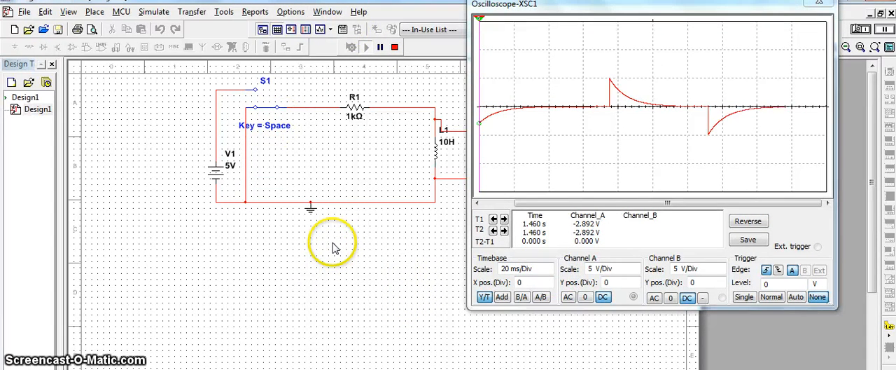
key("space")
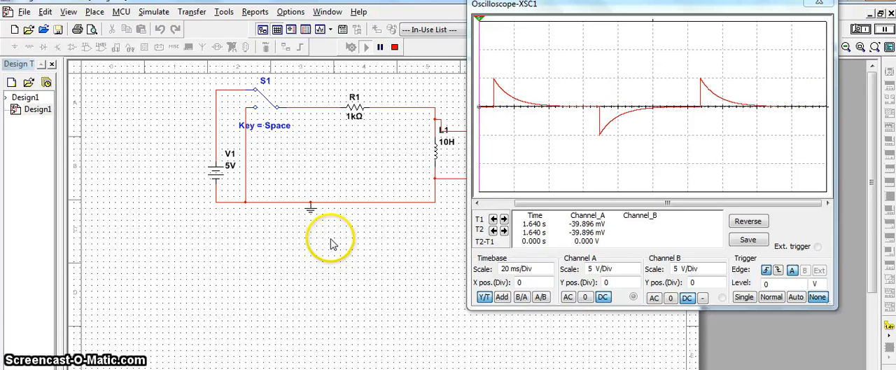
key("space")
key("space")
key("space")
key("space")
key("space")
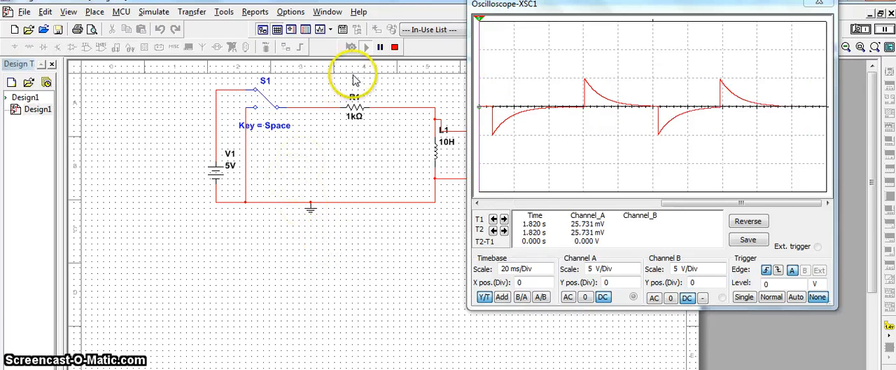
left_click(380, 48)
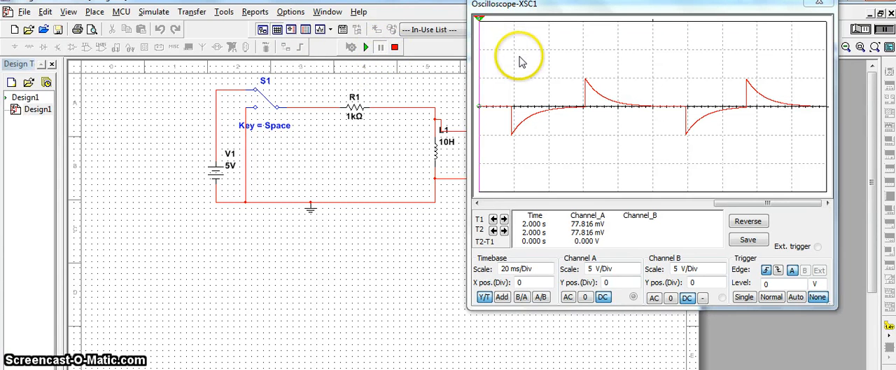
- Uncover the circuit by moving the oscilloscope display, and place a text label with the student's name and ID number below the source
left_click_drag(748, 4, 740, 189)
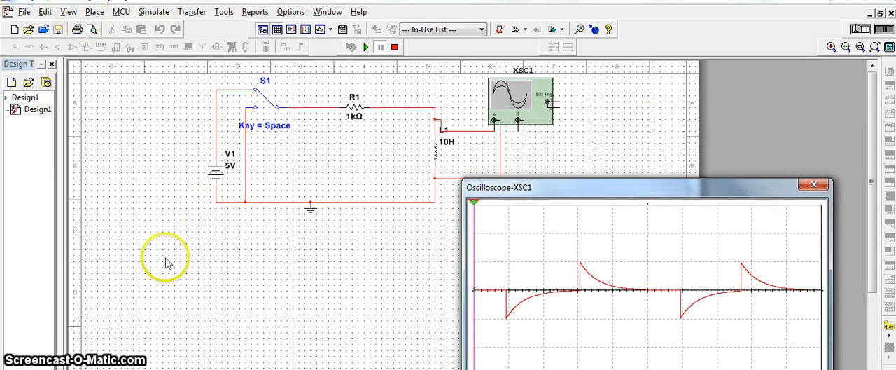
left_click(155, 12)
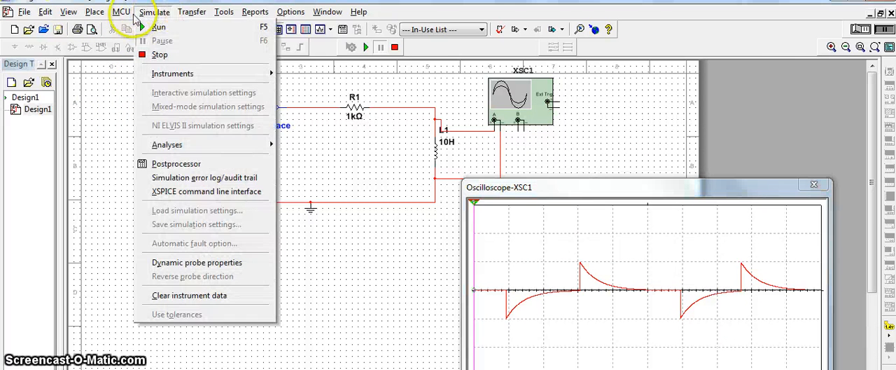
mouse_move(93, 14)
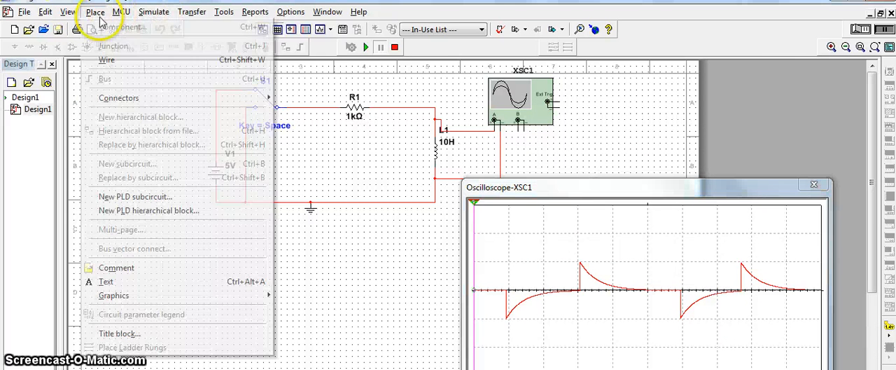
left_click(112, 281)
left_click(150, 229)
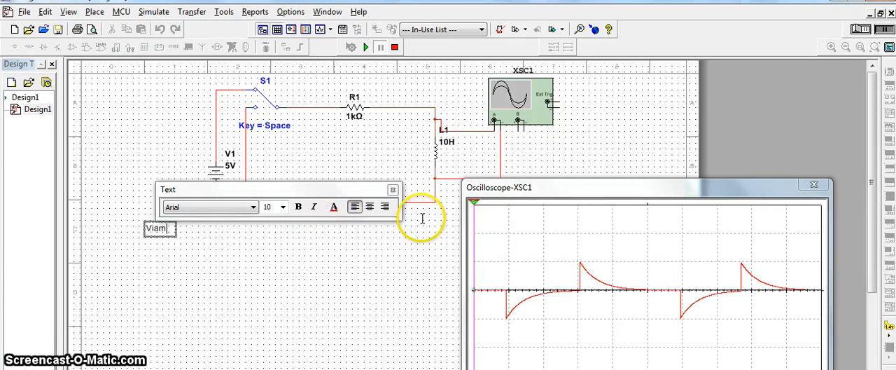
type("Viamal")
key("BackSpace")
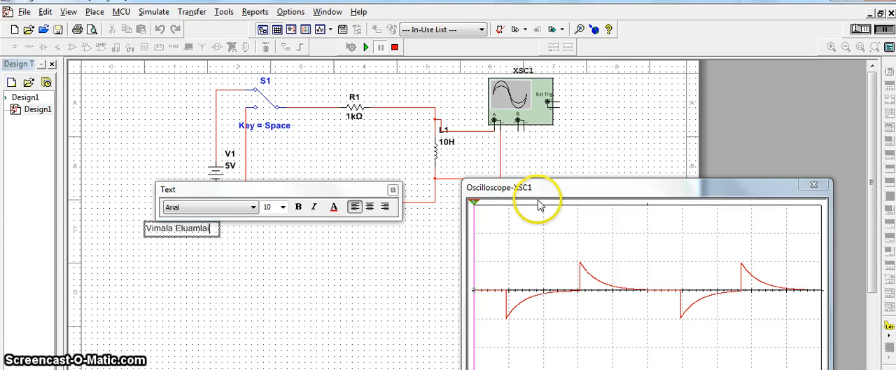
key("Return")
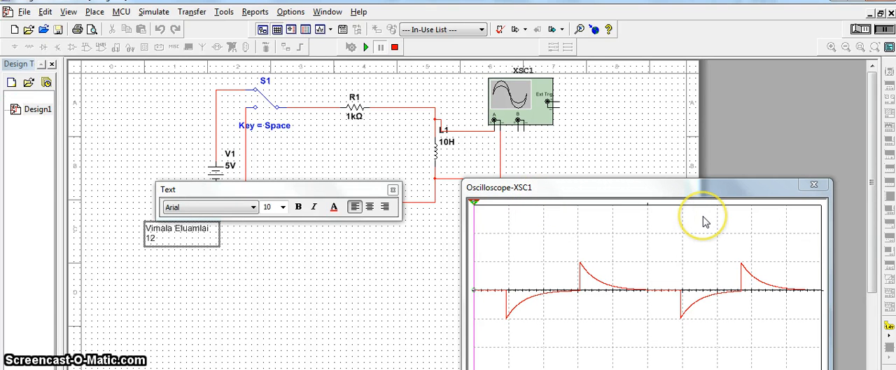
left_click(376, 241)
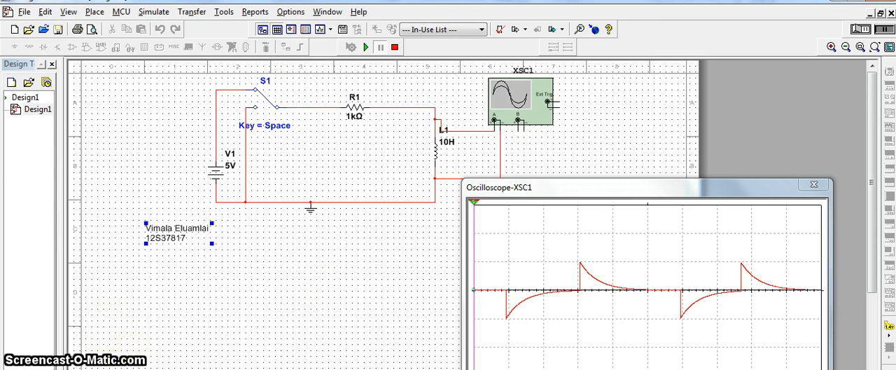
- Read the Part B transient analysis instructions, Table 1 and the PWL source circuit figure in the Word document, and return to Multisim
key("alt+Tab")
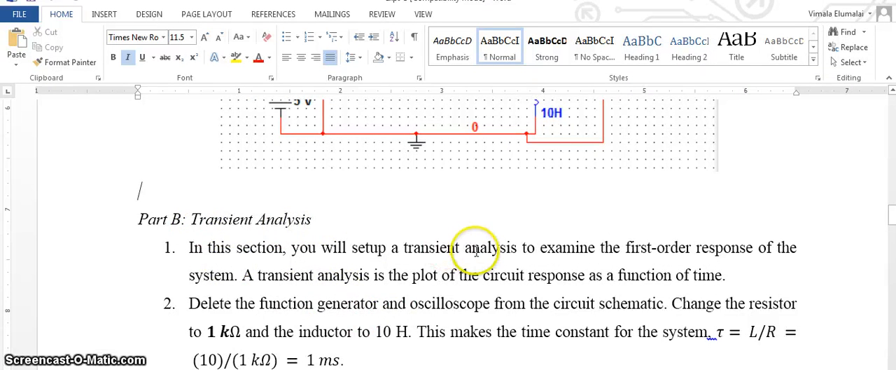
scroll(524, 256, "down", 3)
scroll(476, 254, "down", 10)
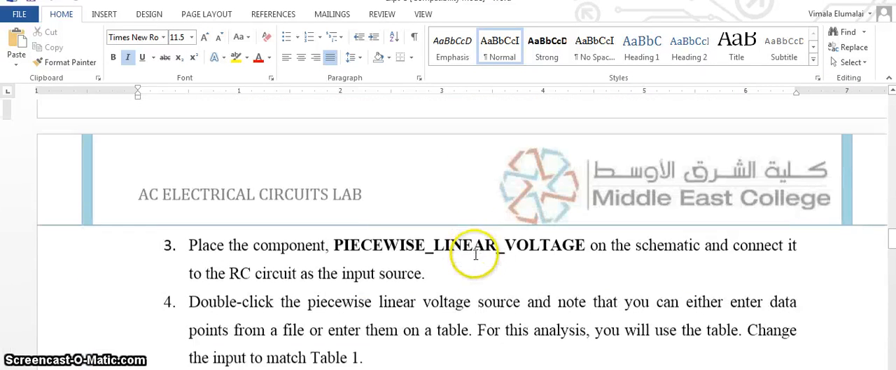
scroll(475, 259, "down", 1)
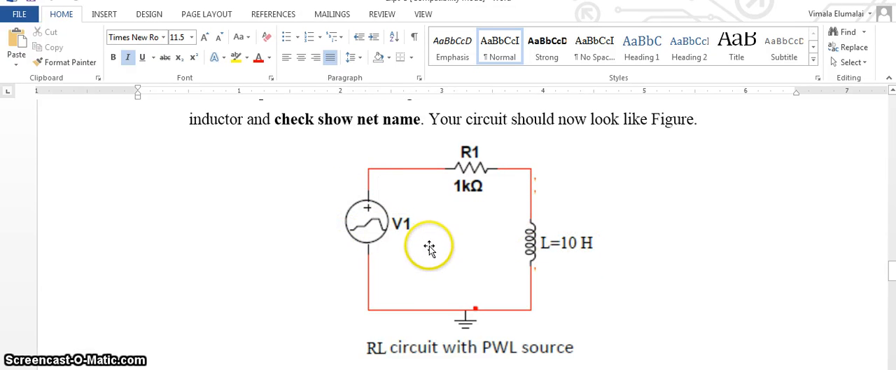
scroll(410, 248, "up", 1)
scroll(412, 240, "up", 10)
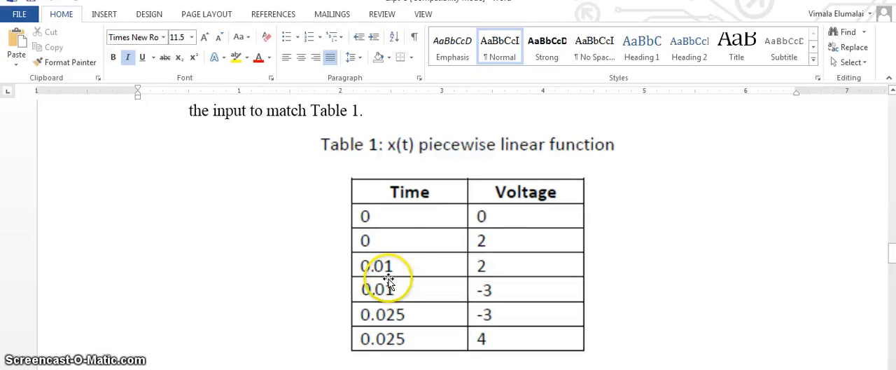
scroll(456, 266, "down", 5)
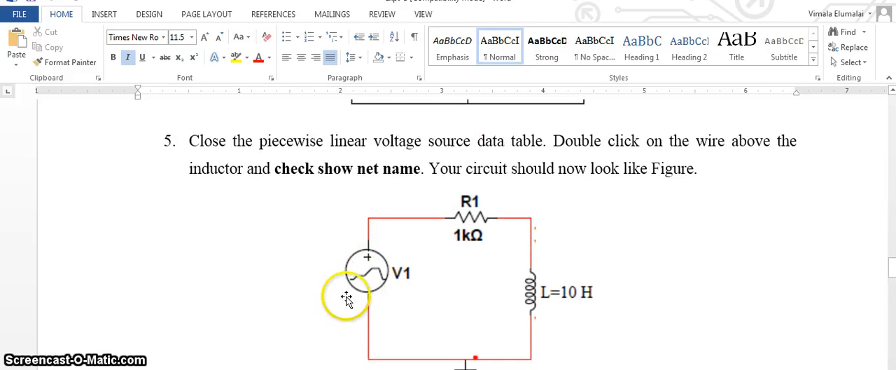
scroll(350, 280, "up", 5)
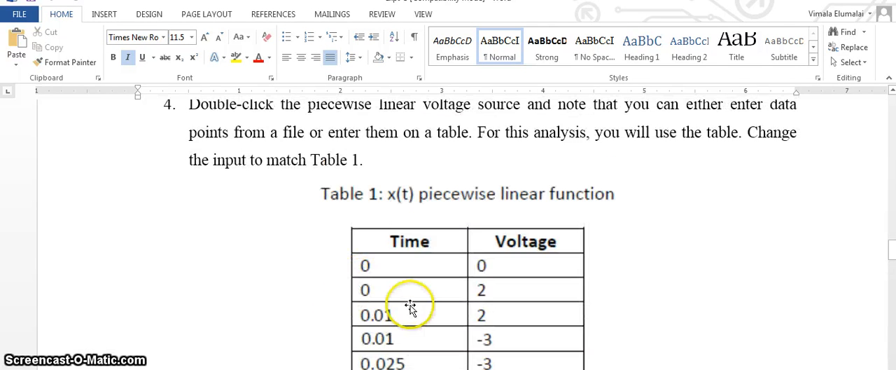
scroll(411, 306, "down", 2)
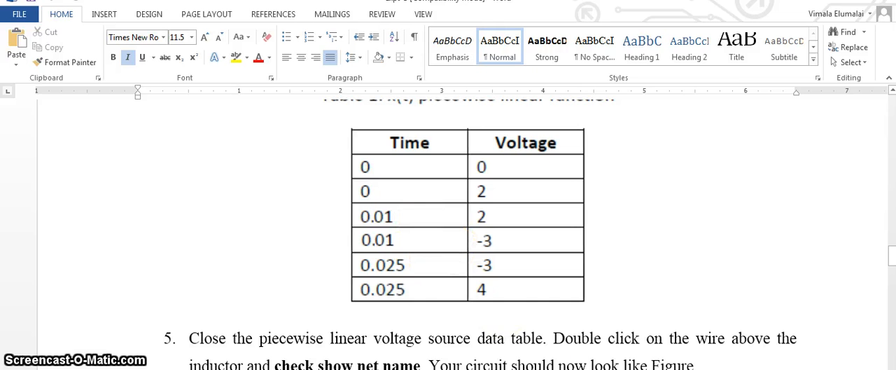
scroll(526, 328, "down", 5)
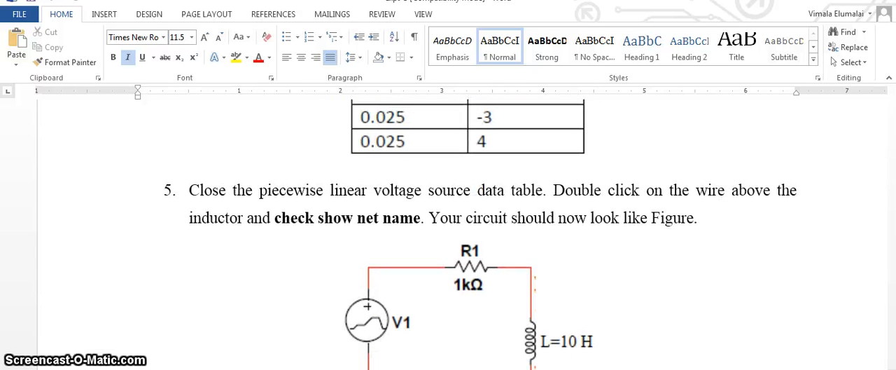
left_click(329, 368)
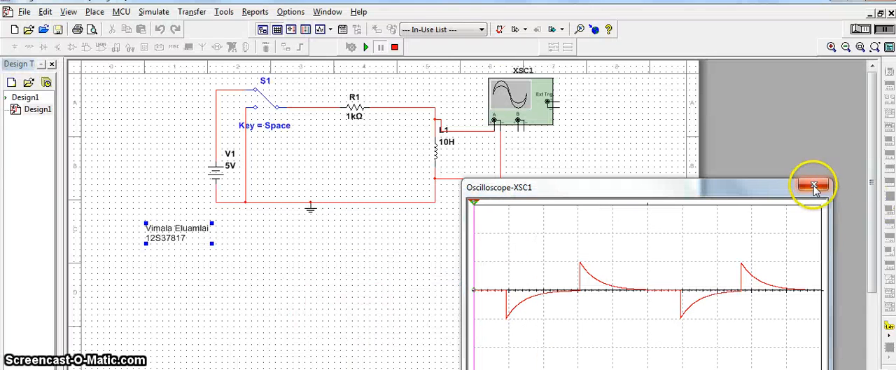
- Close the oscilloscope display and create a new blank design
left_click(813, 185)
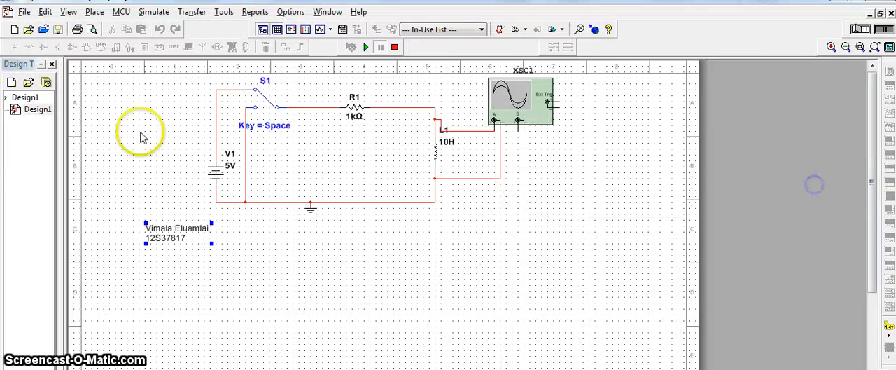
left_click(15, 33)
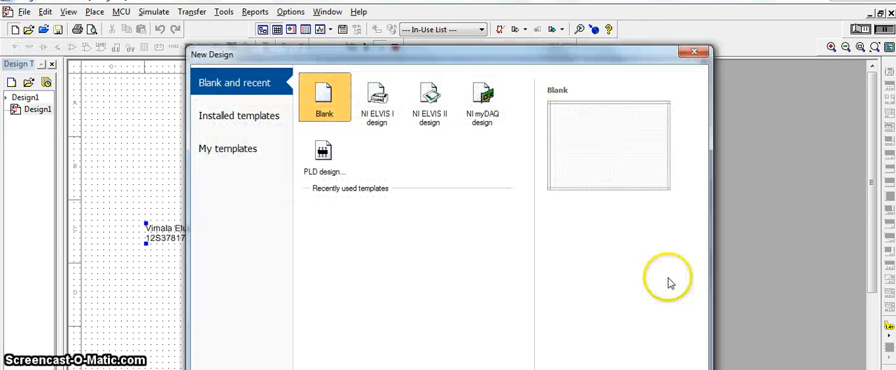
key("Return")
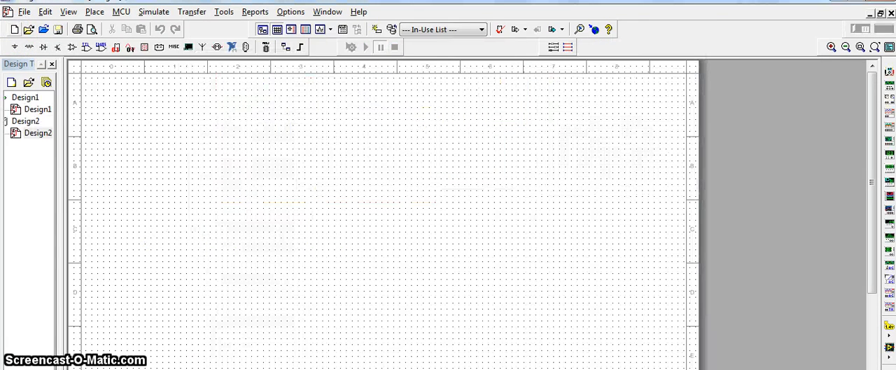
- Place a 1 kΩ resistor from the Basic components in the upper middle of the new schematic
left_click(29, 48)
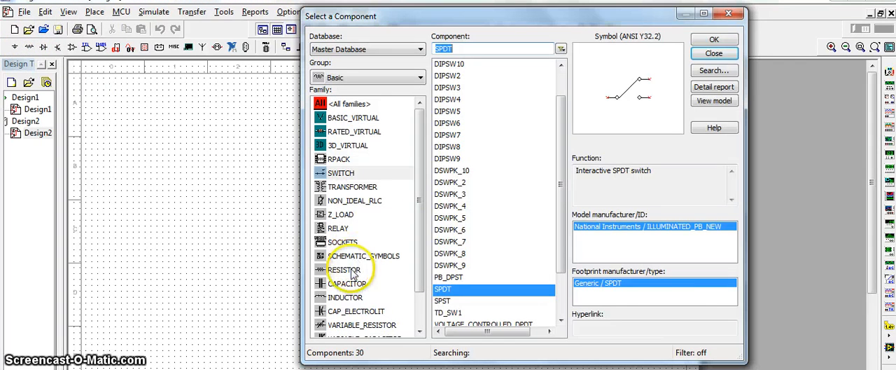
left_click(344, 270)
left_click(713, 39)
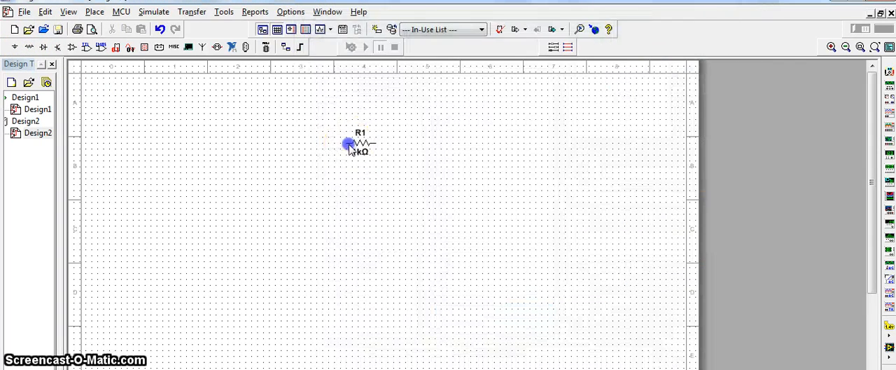
left_click(350, 144)
- Place a 1 mH inductor beyond the resistor, on the side away from the sheet's row labels A to D, and finish placing basic components
left_click(345, 296)
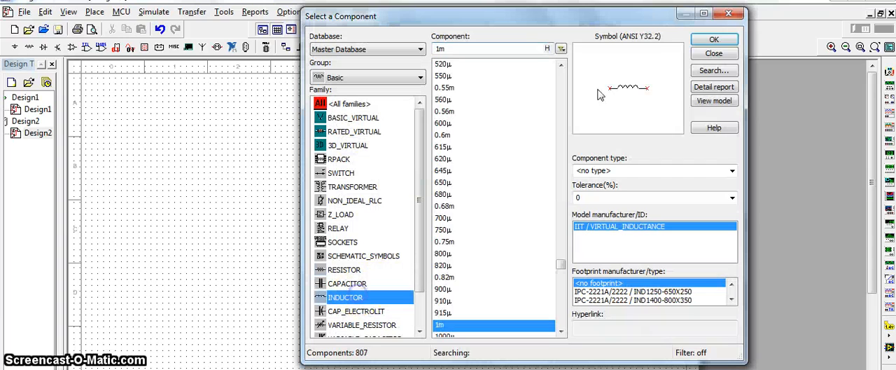
left_click(713, 39)
left_click(441, 155)
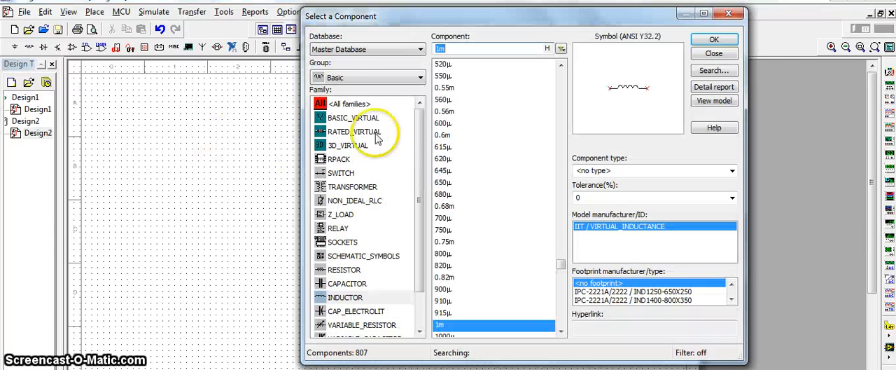
left_click(713, 54)
- Place a PIECEWISE_LINEAR_VOLTAGE signal source on the schematic, on the opposite side of the resistor from the inductor
left_click(16, 48)
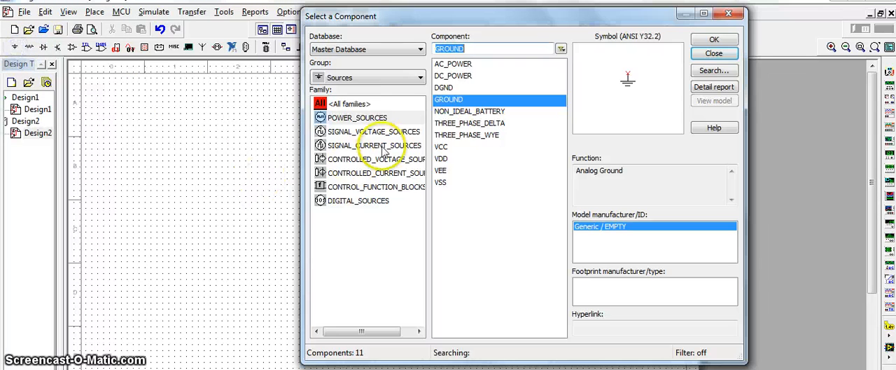
left_click(361, 133)
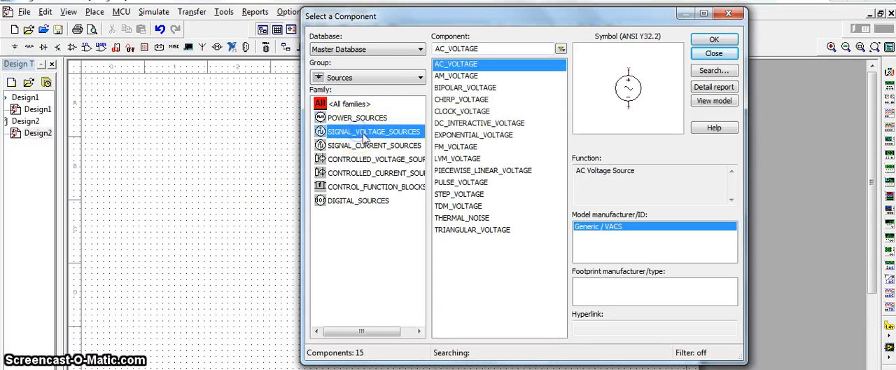
left_click(488, 173)
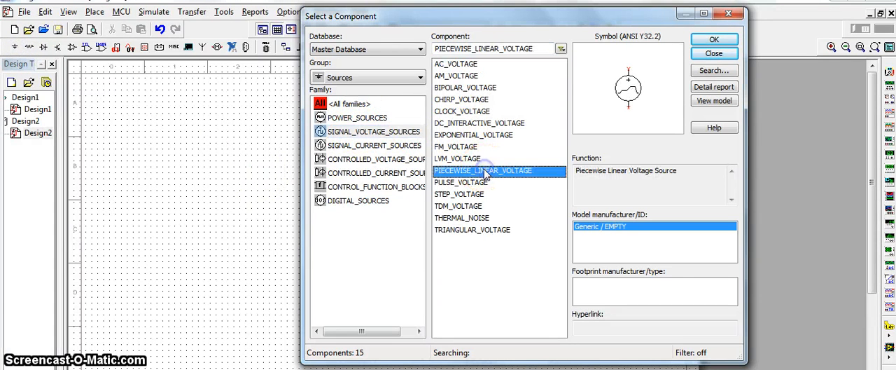
left_click(714, 40)
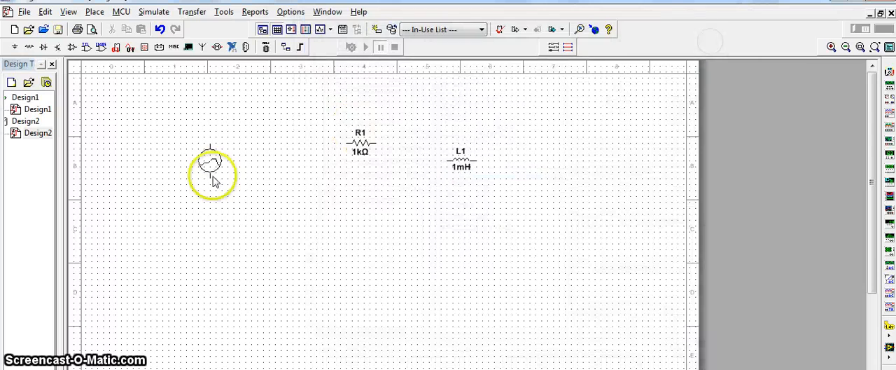
left_click(266, 182)
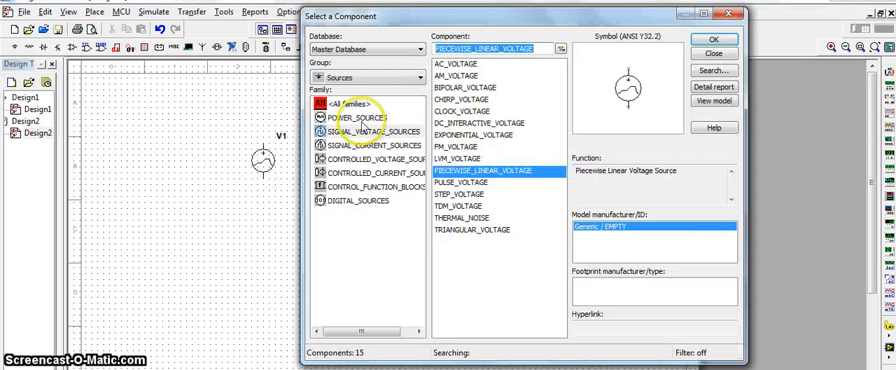
- Place an analog GROUND from the power sources below the resistor and finish placing components
left_click(356, 117)
left_click(455, 99)
left_click(713, 40)
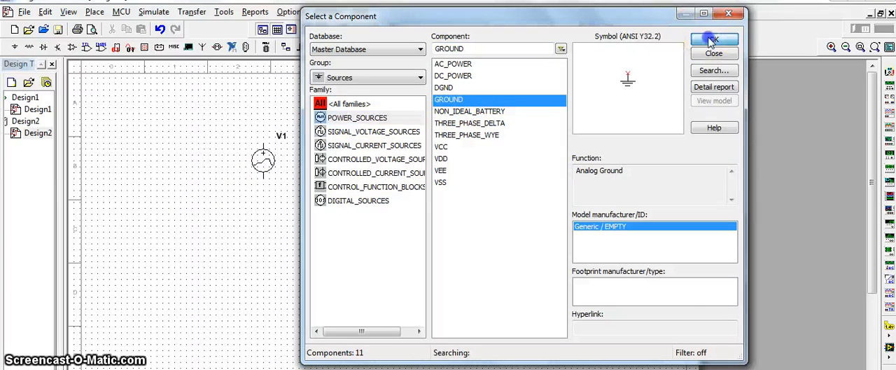
left_click(355, 215)
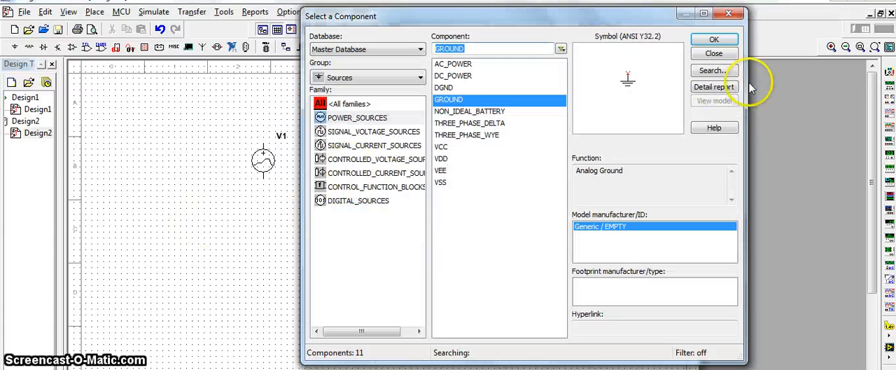
left_click(729, 57)
- Rotate the inductor 90° clockwise, raise the resistor with its label above the source, and bring the inductor closer to the resistor
right_click(466, 160)
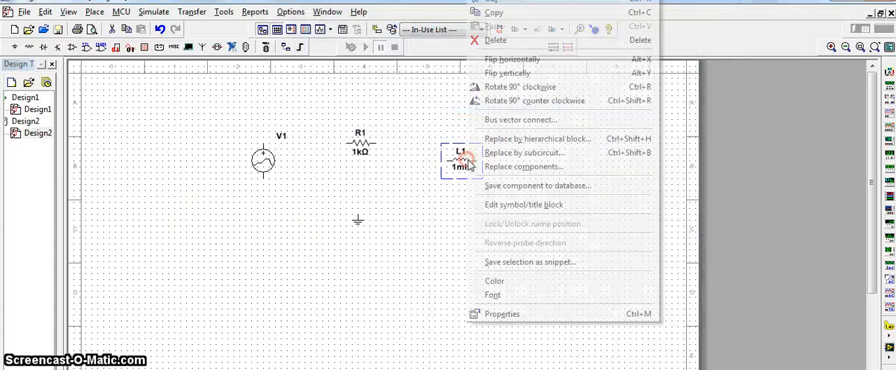
left_click(521, 85)
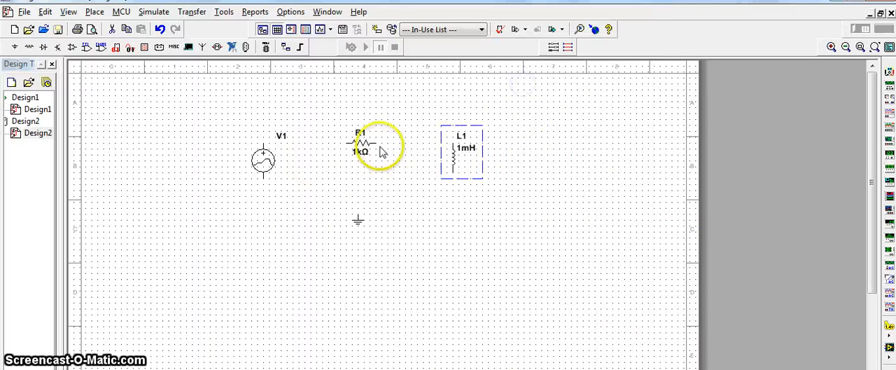
left_click_drag(381, 148, 348, 117)
left_click(357, 147)
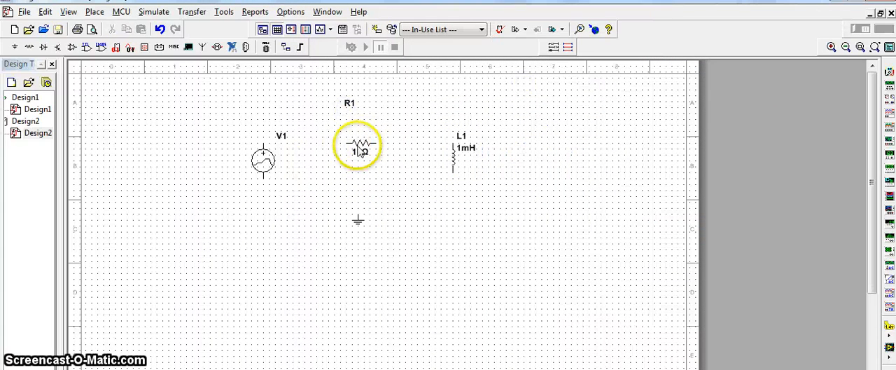
left_click_drag(357, 145, 343, 111)
left_click(451, 160)
left_click_drag(452, 159, 387, 149)
- Wire the source, resistor and inductor into a series loop and attach the ground to the loop's lower wire
left_click(266, 151)
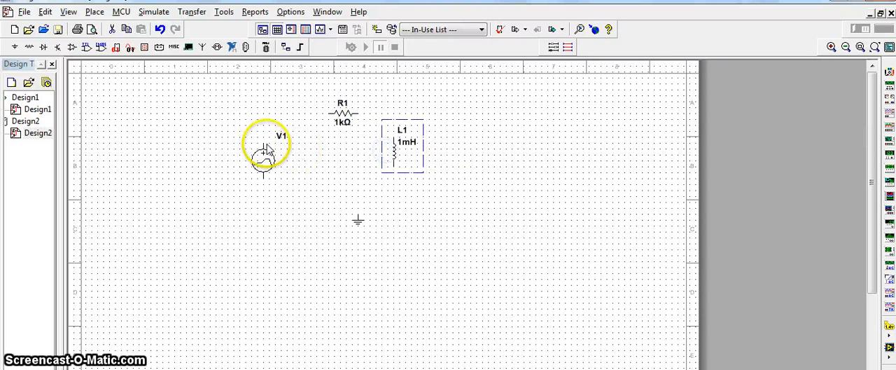
left_click_drag(263, 144, 322, 112)
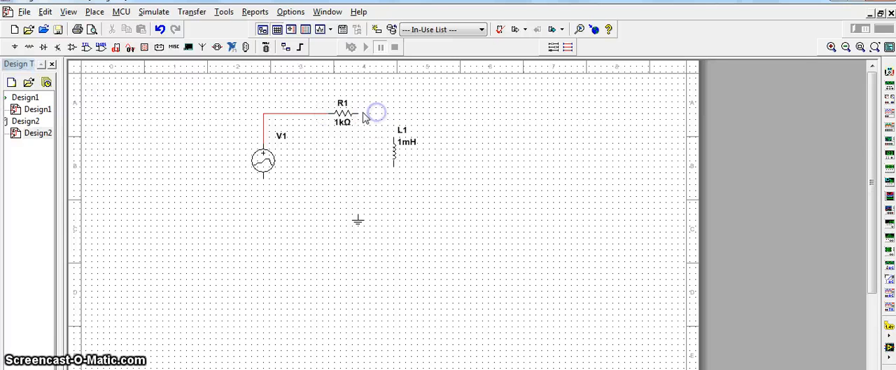
left_click(359, 112)
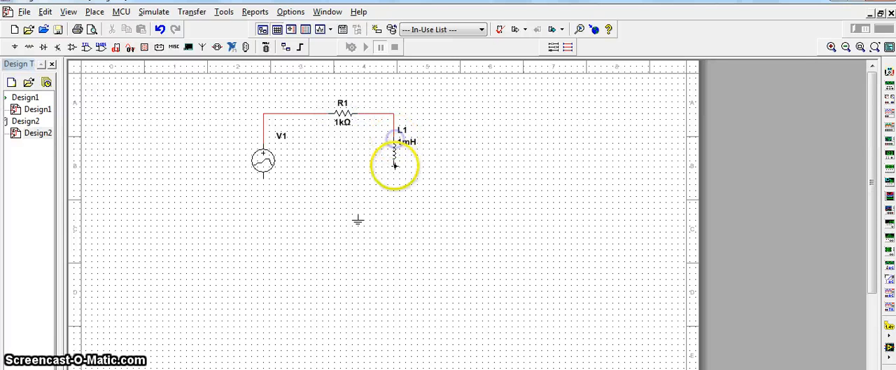
left_click(263, 178)
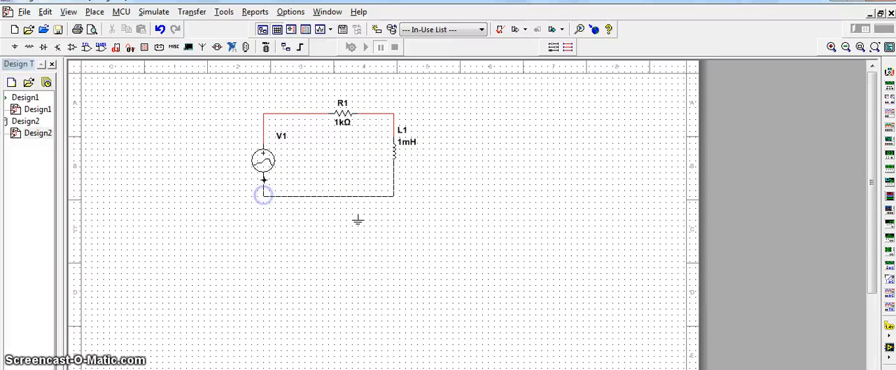
left_click(350, 213)
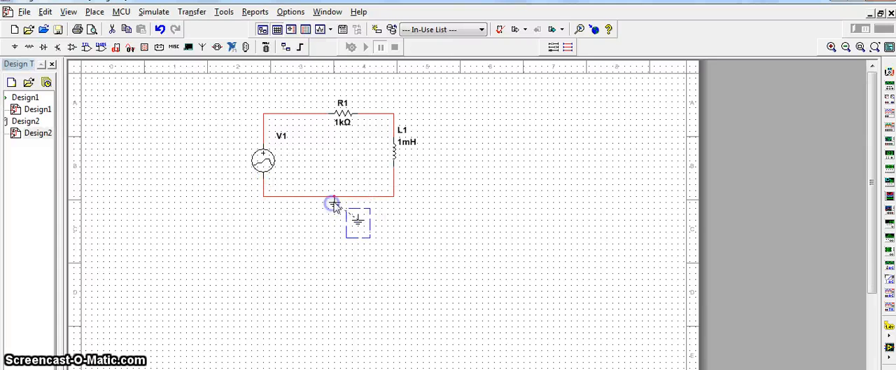
- Set the inductance of L1 to 10 H
double_click(394, 146)
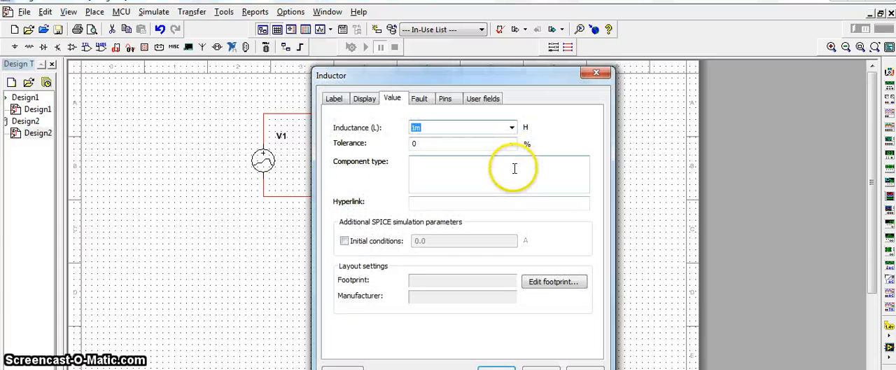
type("10")
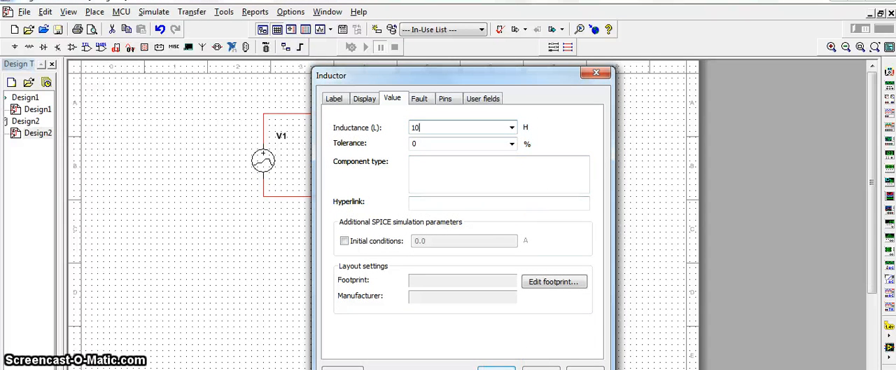
key("Return")
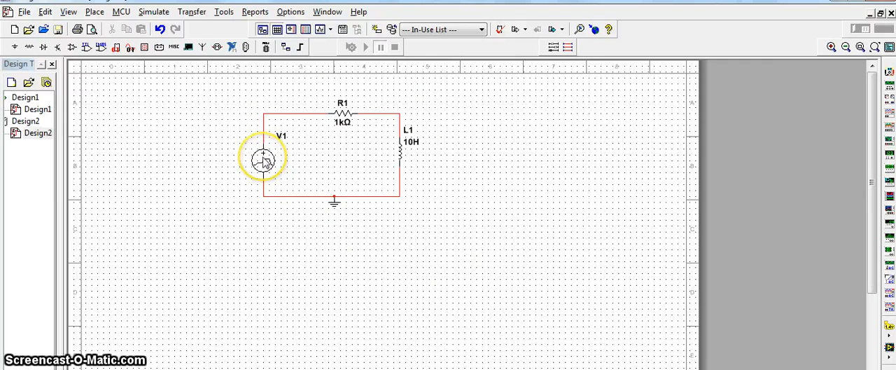
- Have source V1 use data points entered in a table, and add a second point with time 0 and voltage 2
double_click(264, 161)
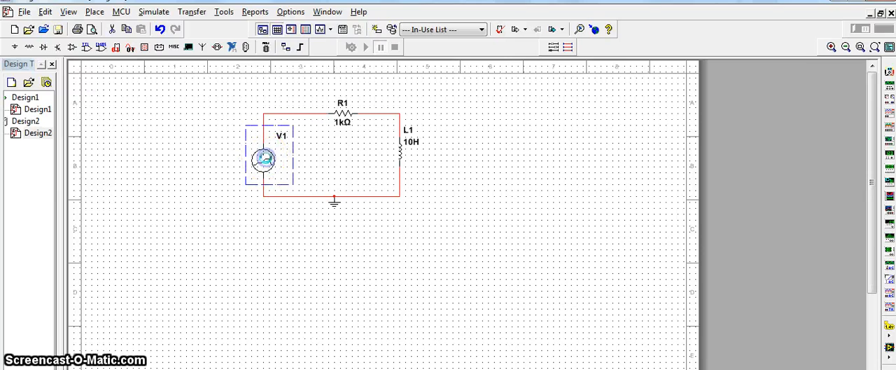
left_click_drag(448, 74, 560, 42)
left_click(454, 172)
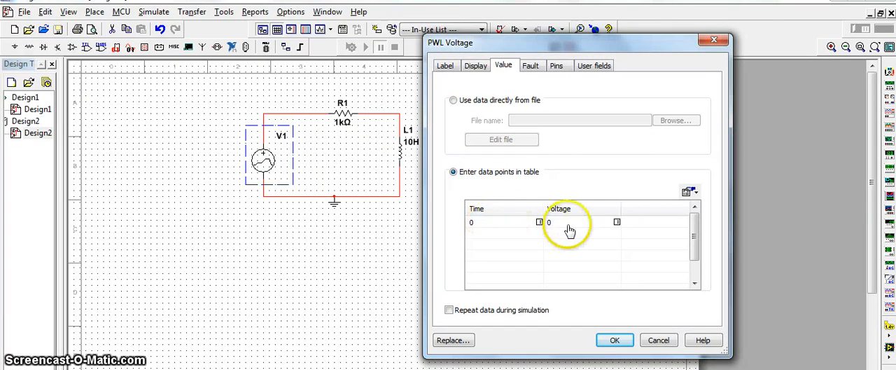
left_click(502, 237)
left_click(499, 232)
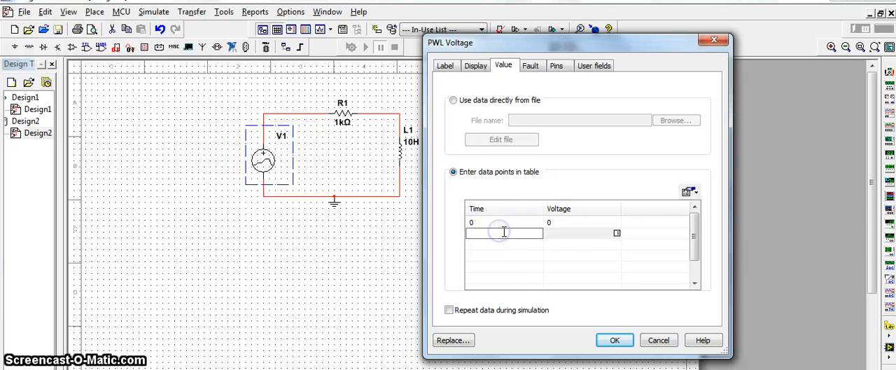
left_click(559, 235)
left_click(558, 230)
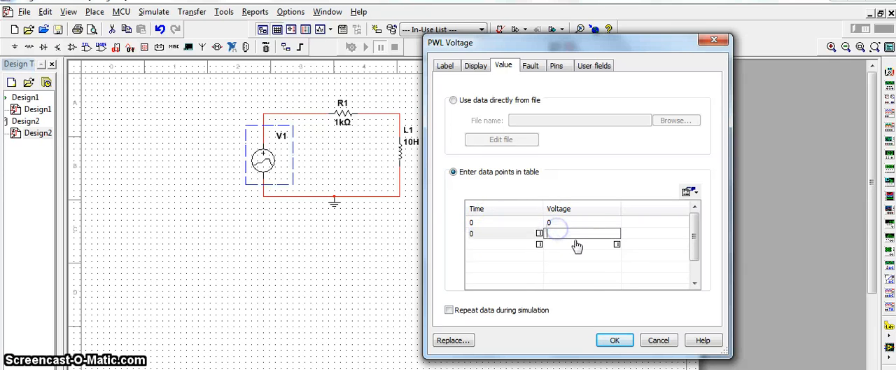
type("2")
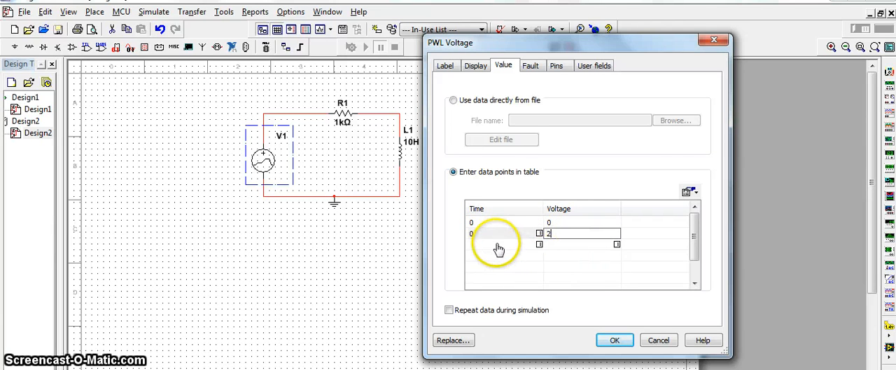
- Add a third data point to V1's table with time 0.01 and voltage 2
left_click(498, 248)
left_click(501, 245)
left_click(501, 244)
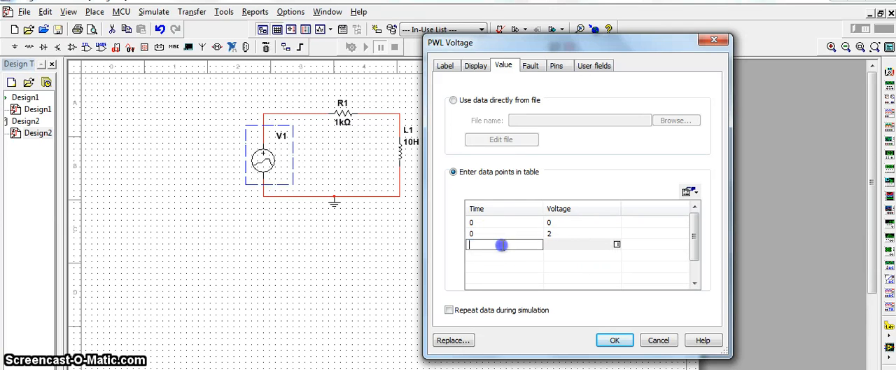
type("0.0")
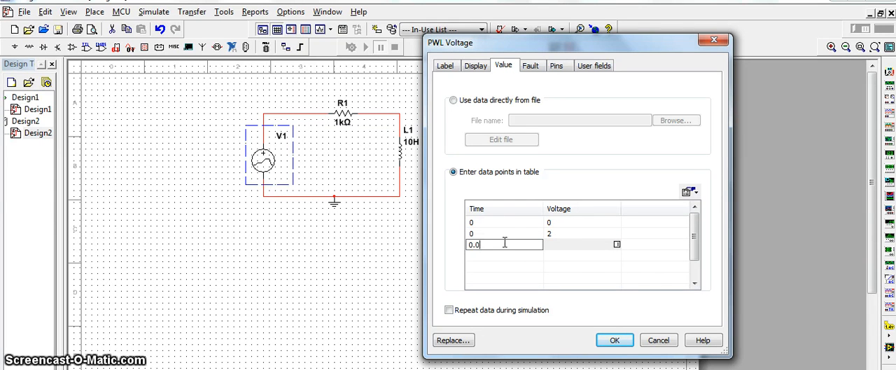
type("1")
left_click(556, 245)
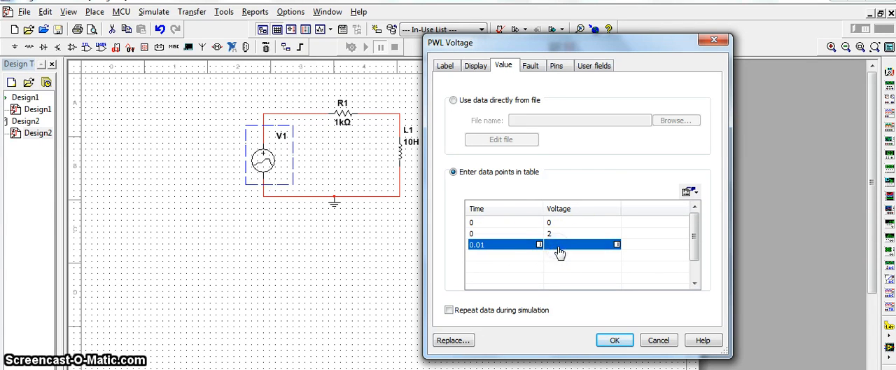
left_click(558, 246)
type("2")
- Add a fourth data point to V1's table with time 0.025 and voltage -3
left_click(515, 260)
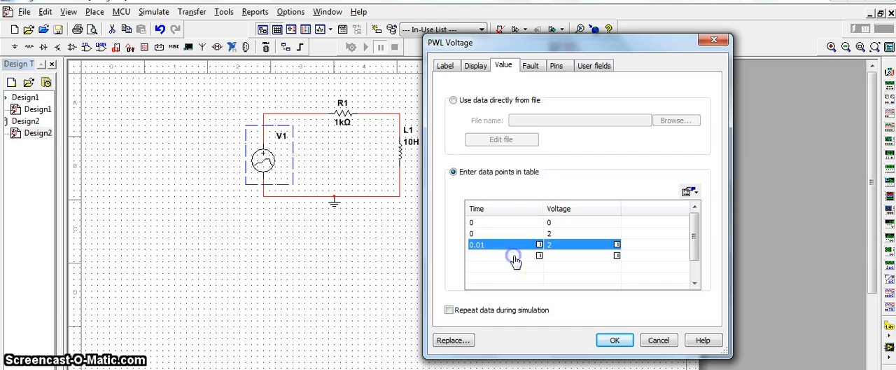
left_click(516, 260)
left_click(518, 257)
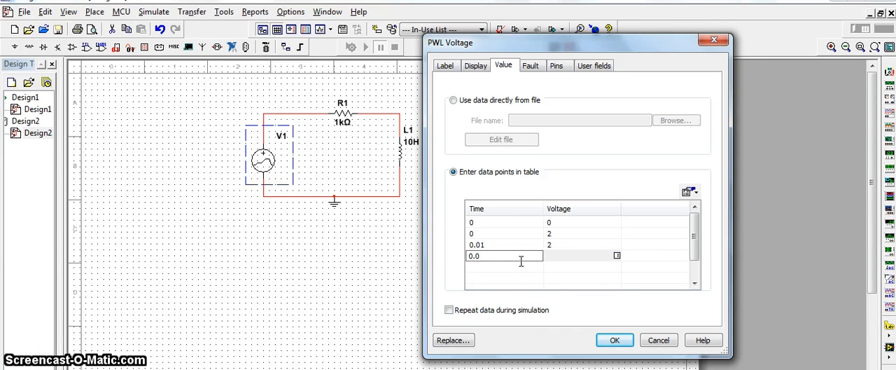
type("0.025")
left_click(560, 259)
left_click(554, 256)
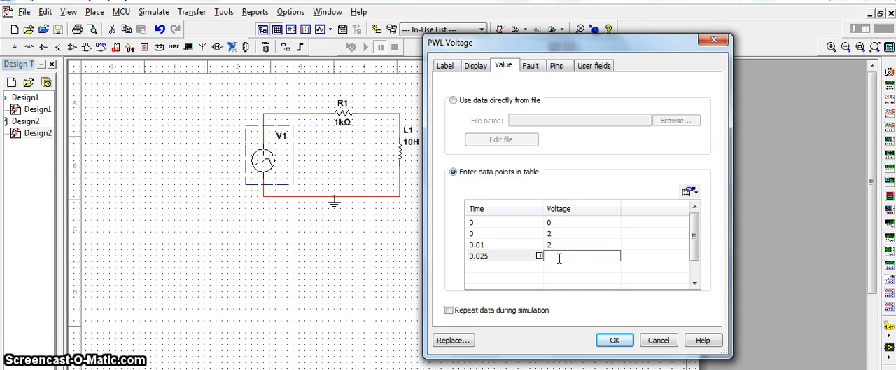
type("-3")
left_click(528, 276)
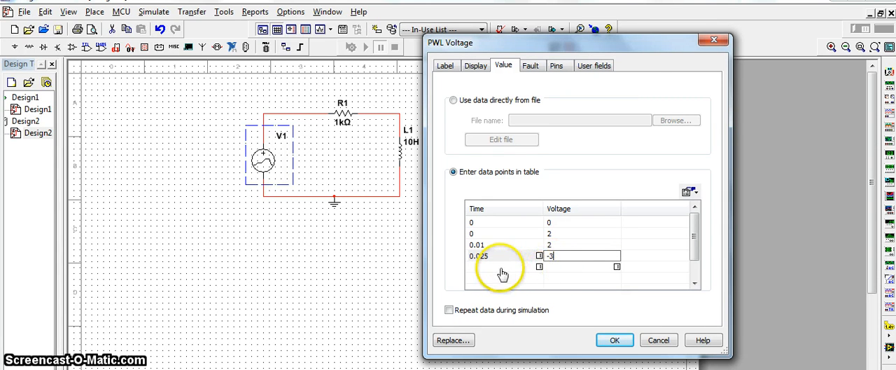
- Set the fourth data point's time to 0.01
left_click(488, 259)
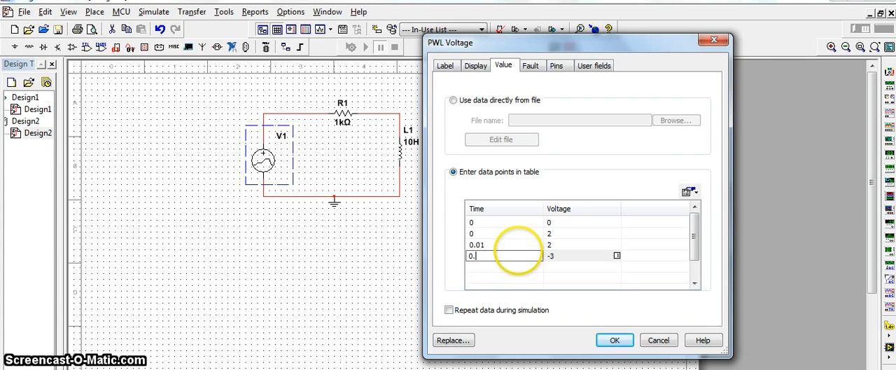
type("1")
left_click(521, 271)
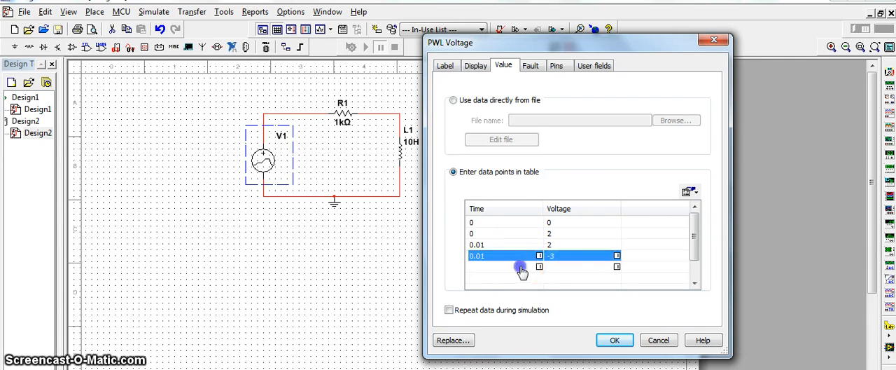
- Add a fifth data point with time 0.025 and voltage -3, using a decimal point in the time
left_click(513, 267)
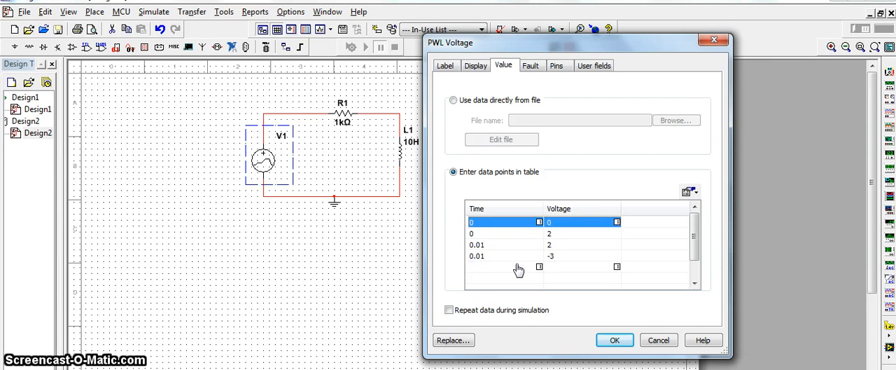
left_click(516, 266)
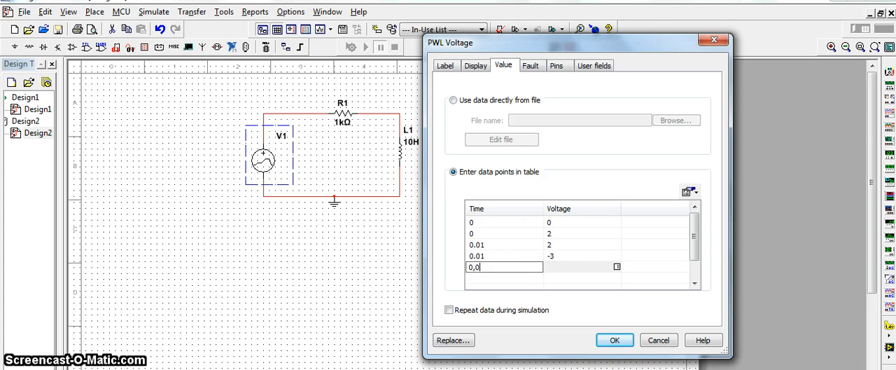
type("0,025")
left_click(562, 267)
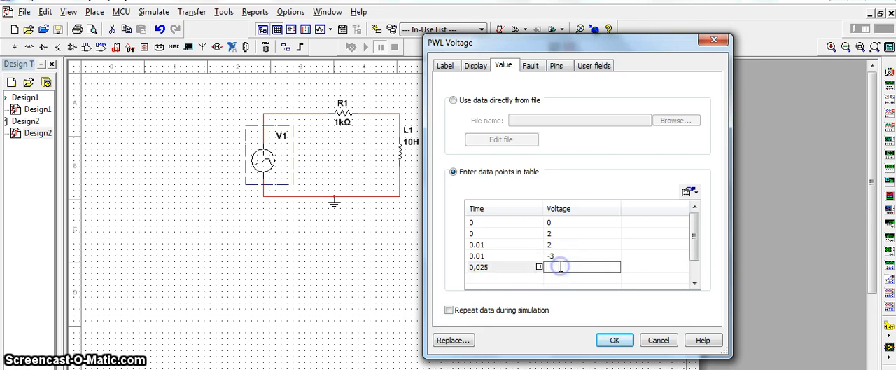
type("-3")
left_click(523, 280)
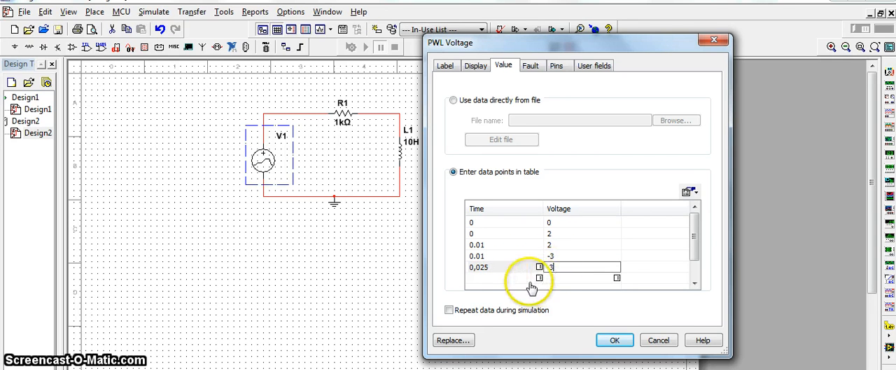
left_click(477, 268)
left_click_drag(477, 268, 473, 268)
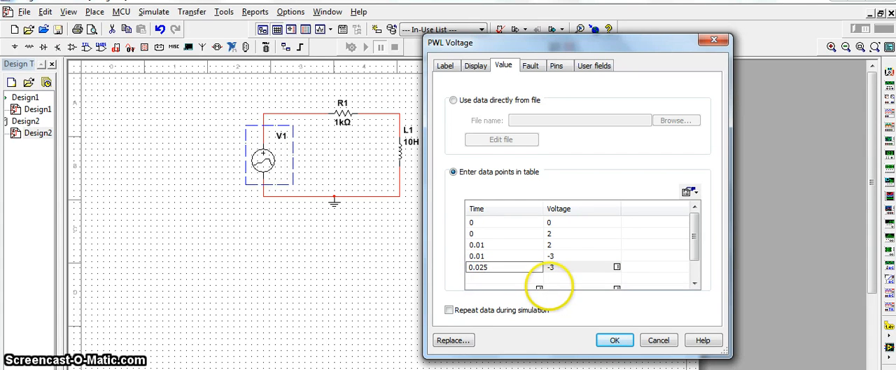
- Check the last data point in the Word lab sheet and add it to V1's table with time 0.025 and voltage 4
left_click(524, 280)
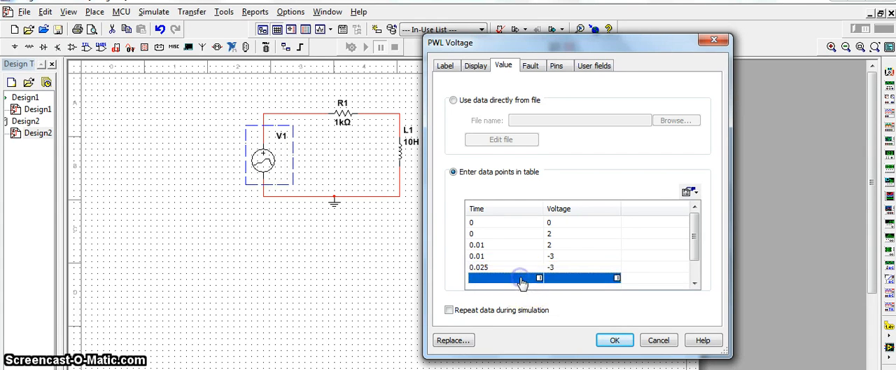
left_click(522, 280)
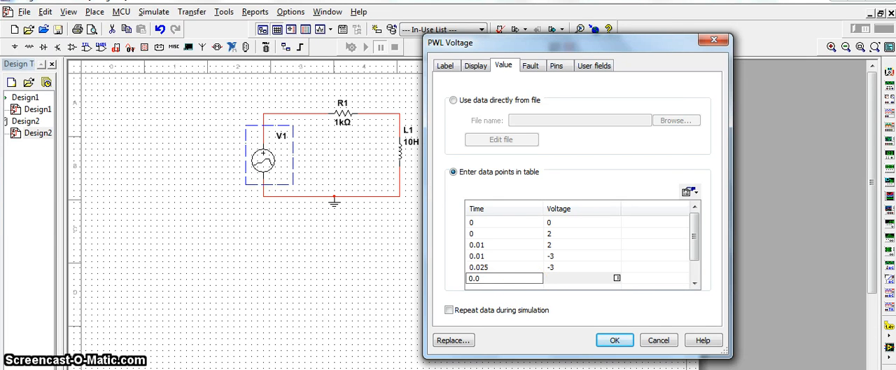
key("alt+Tab")
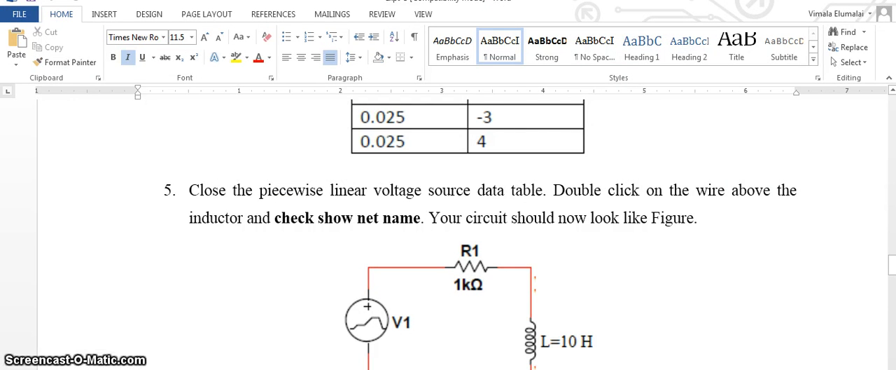
key("alt+Tab")
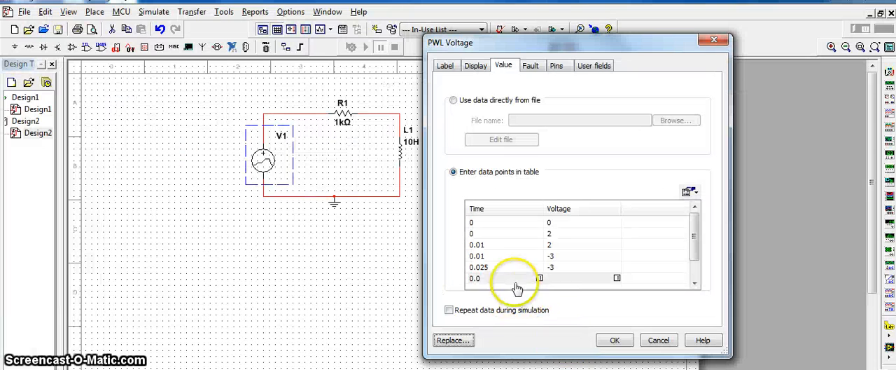
type("0.02")
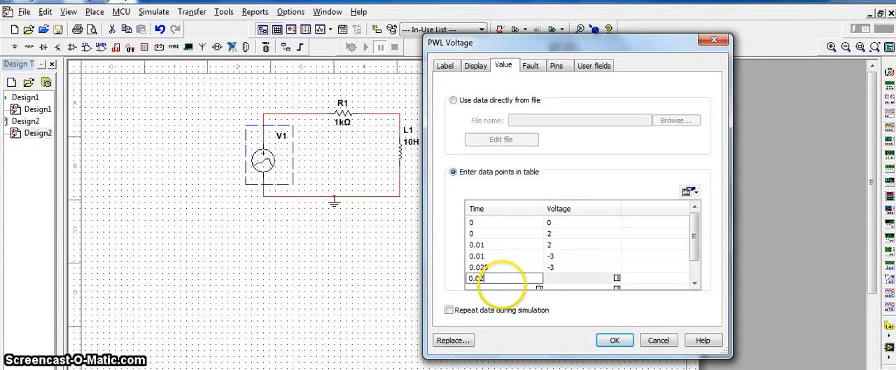
type("5")
left_click(567, 277)
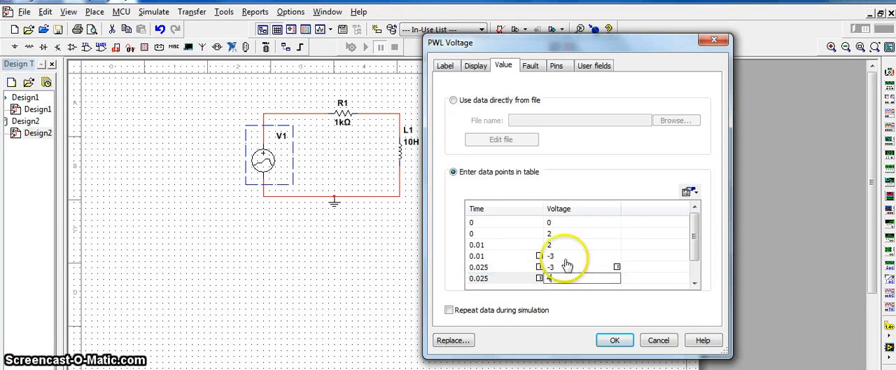
- Apply V1's data points and reopen the source once to recheck its table
left_click(613, 339)
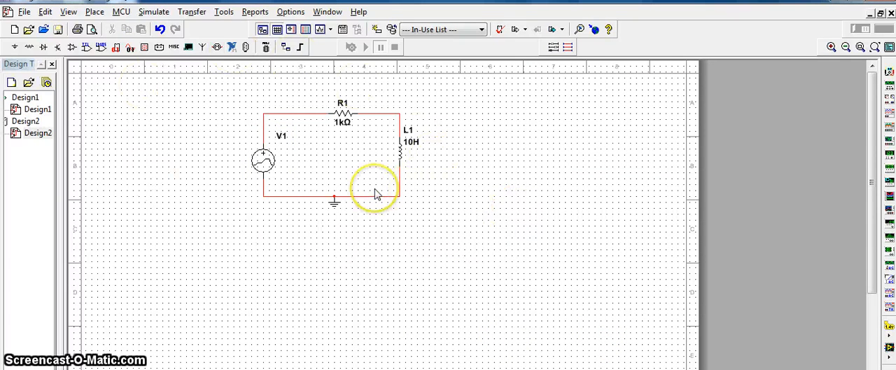
double_click(262, 161)
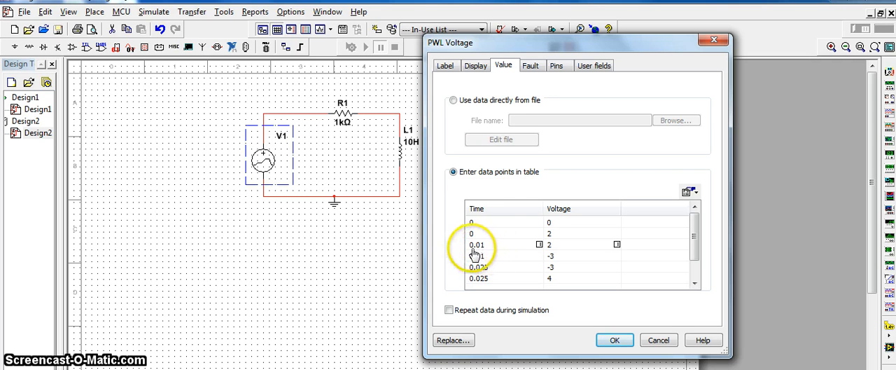
left_click(616, 340)
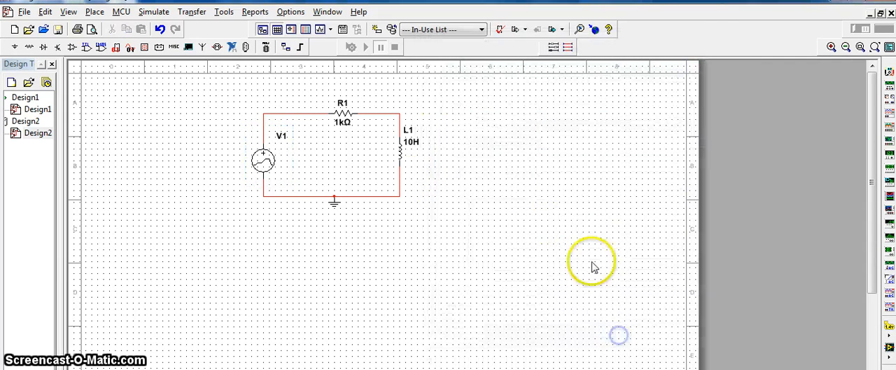
left_click(155, 12)
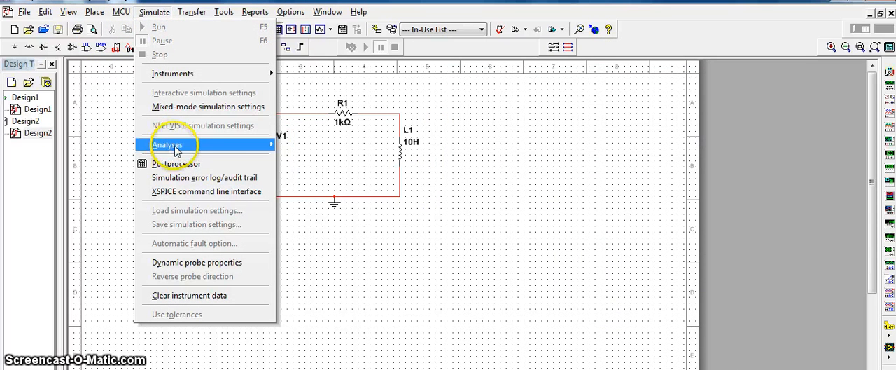
mouse_move(176, 149)
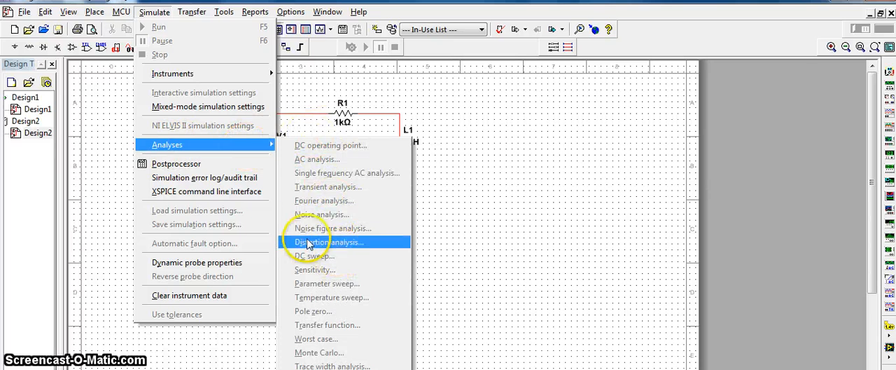
left_click(100, 143)
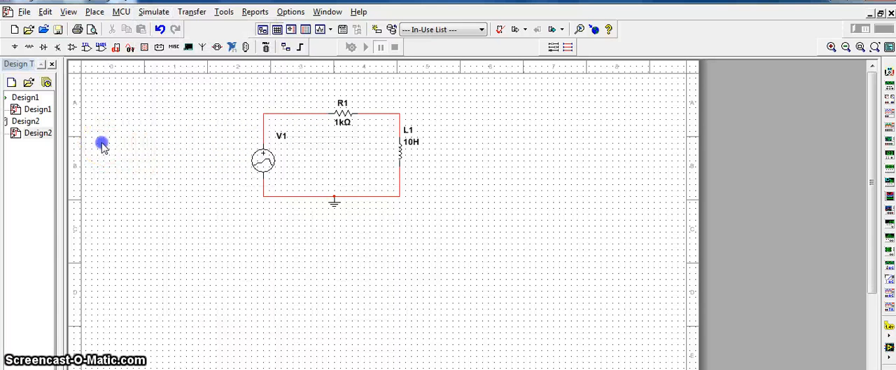
- Switch to Design1 and back to Design2, and open the transient analysis settings
double_click(26, 107)
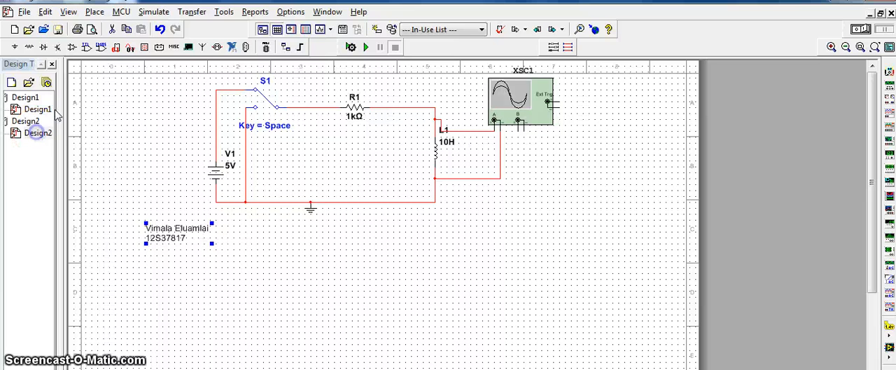
double_click(39, 132)
left_click(154, 12)
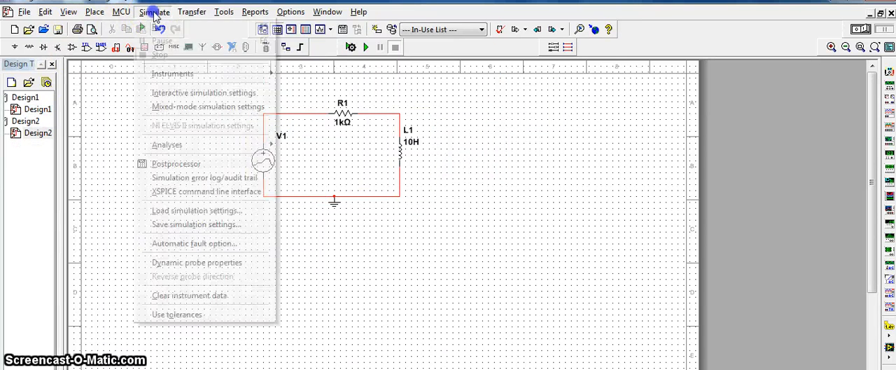
mouse_move(212, 148)
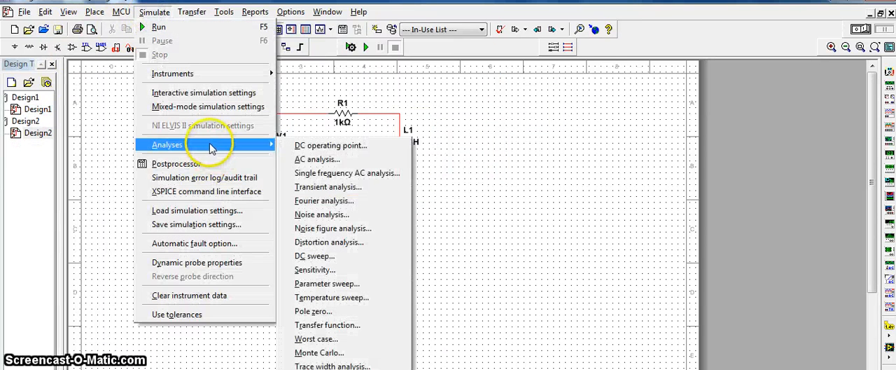
left_click(334, 189)
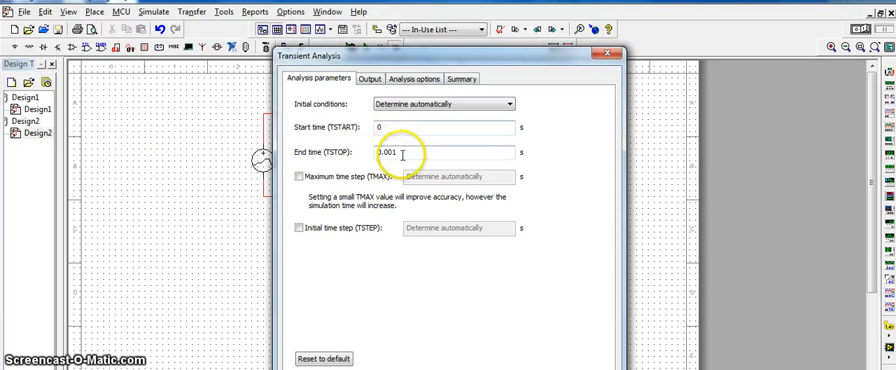
- Set the transient analysis end time to 0.1 s and try to run the simulation
left_click(404, 151)
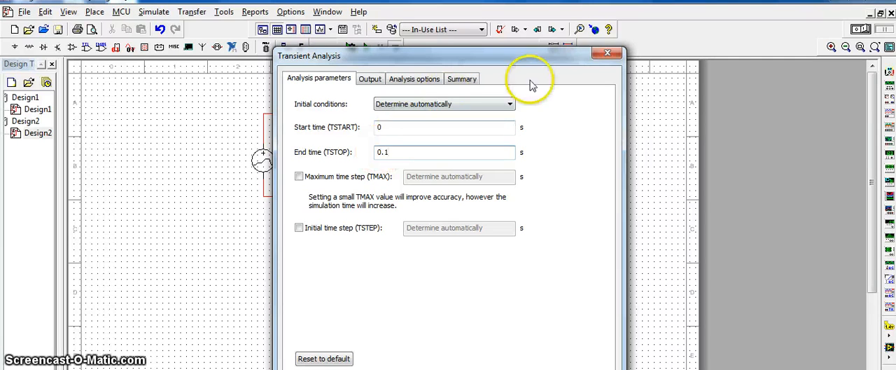
key("Return")
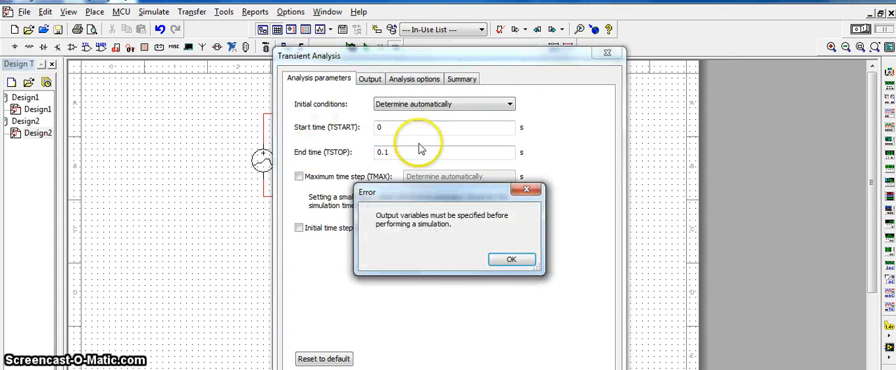
left_click(515, 260)
left_click(490, 369)
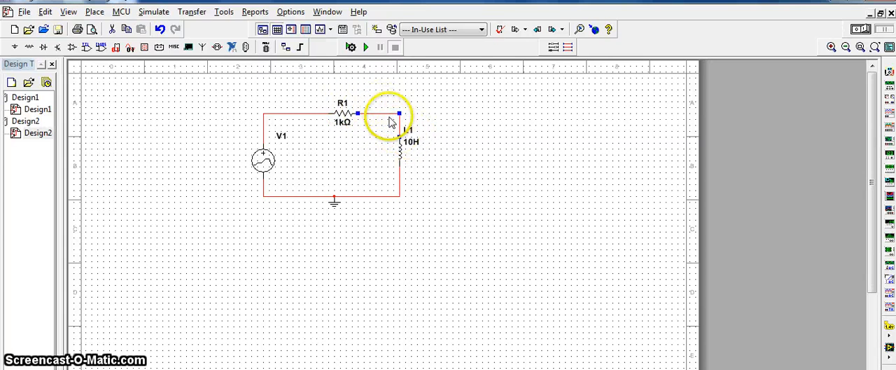
- Give the wire between R1 and L1 the preferred net name VL and show its net name
right_click(391, 117)
left_click(381, 114)
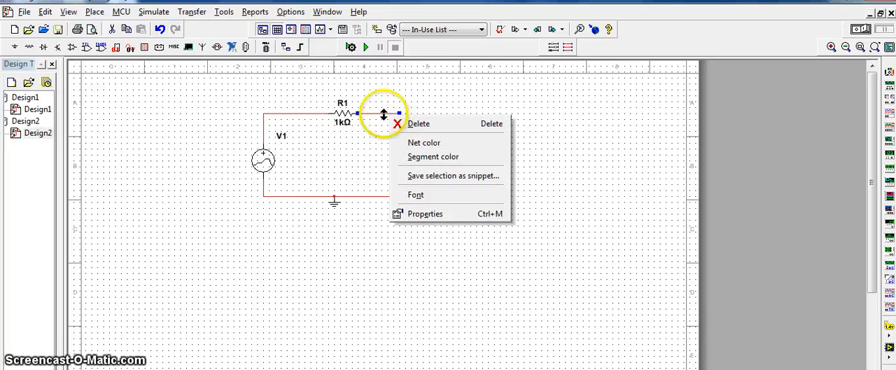
double_click(383, 114)
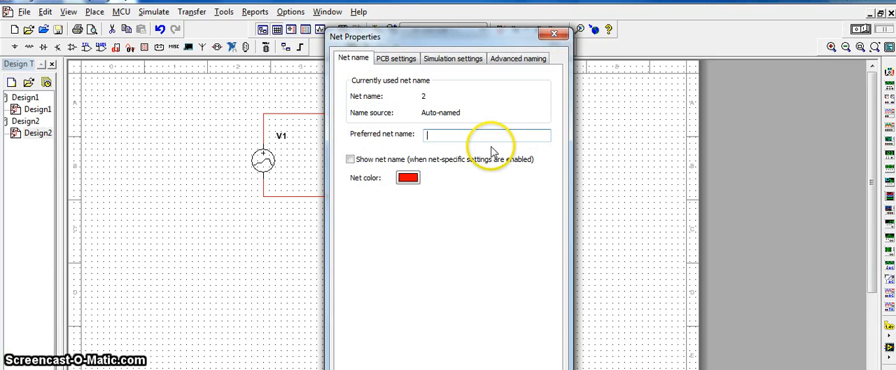
left_click(350, 159)
left_click(425, 369)
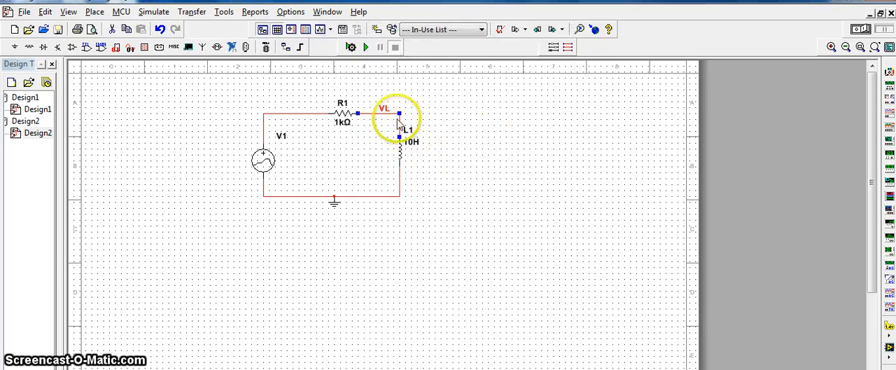
- Open the transient analysis settings for Design2 and set the end time (TSTOP) to 0.1 s
left_click(152, 14)
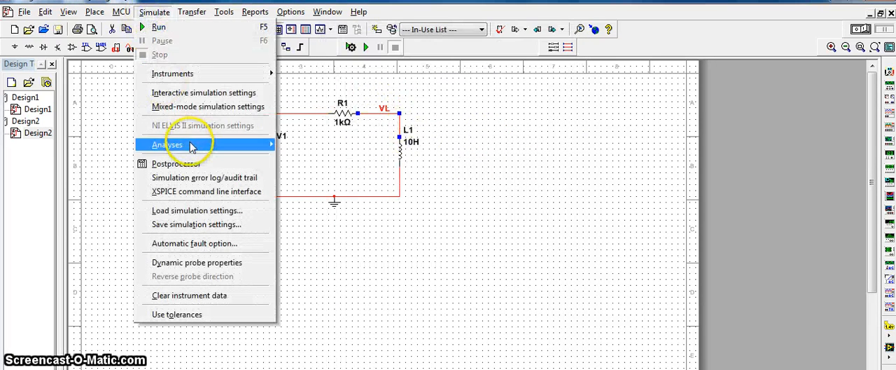
mouse_move(168, 147)
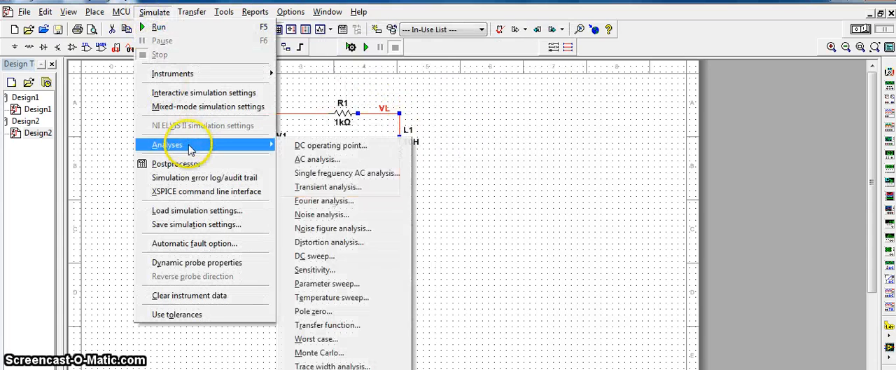
left_click(314, 187)
left_click(319, 79)
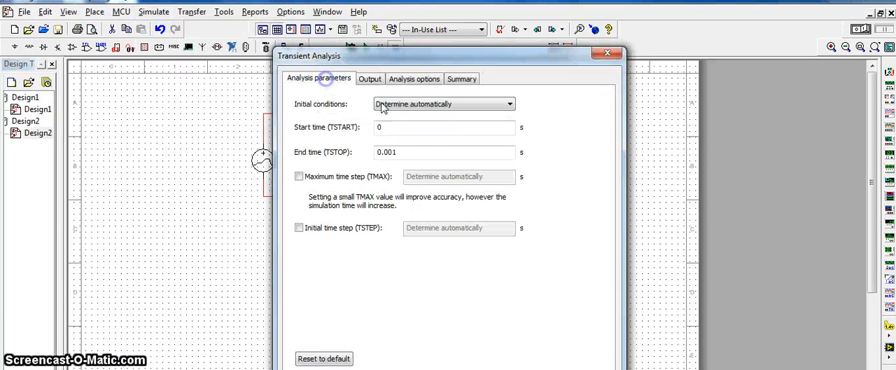
left_click(406, 157)
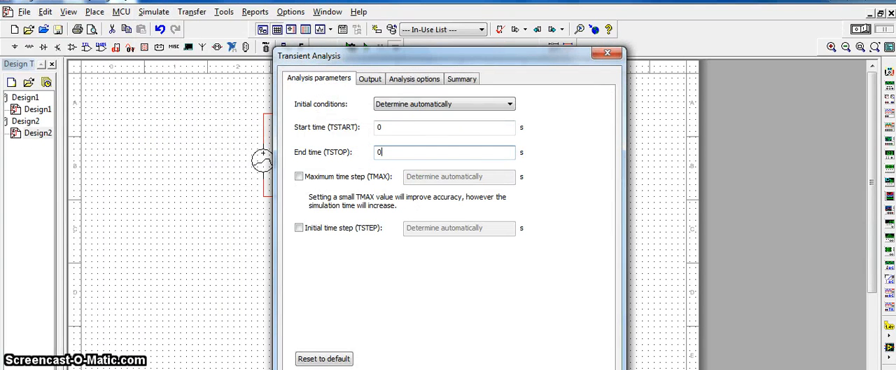
type("1")
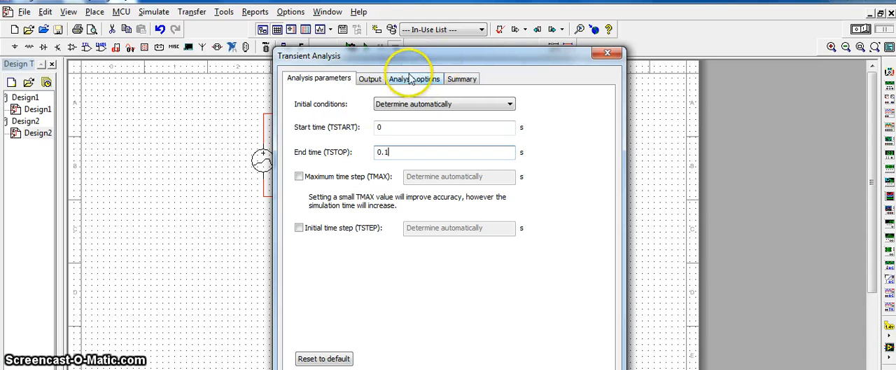
- Add V(1) and V(vl) to the transient analysis's selected output variables
left_click(370, 78)
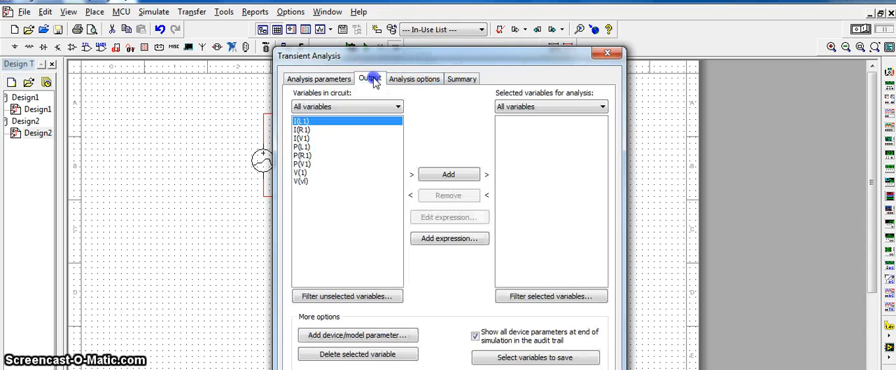
left_click(303, 173)
left_click(424, 178)
left_click(300, 173)
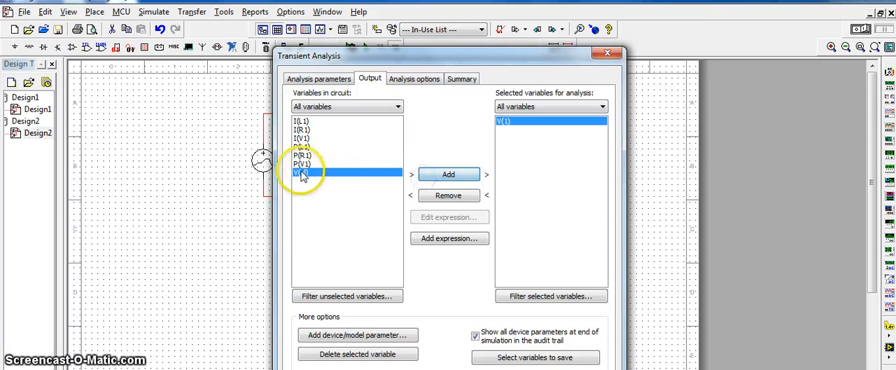
left_click(448, 175)
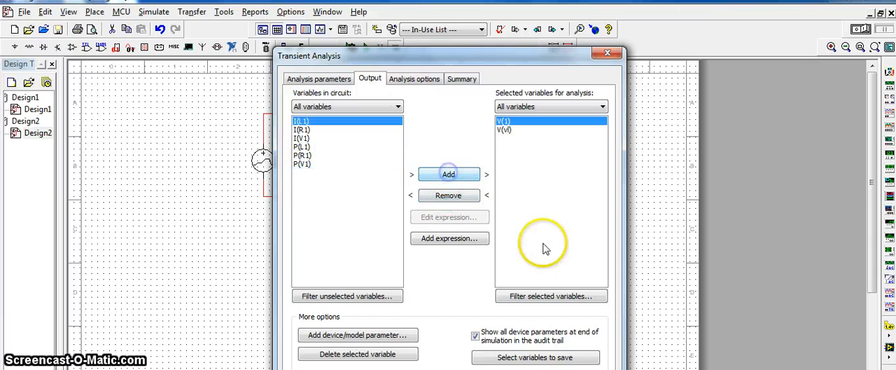
- Run the transient analysis and switch its graph to a white background, with the whole Grapher View window moved into view
left_click(390, 369)
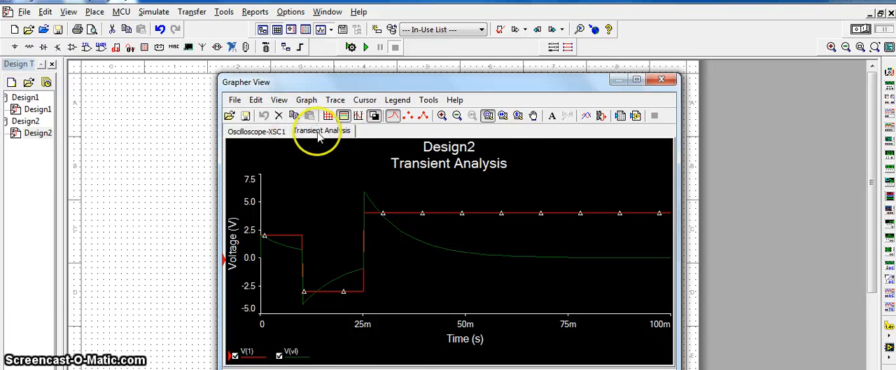
left_click(373, 116)
left_click_drag(596, 84, 605, 32)
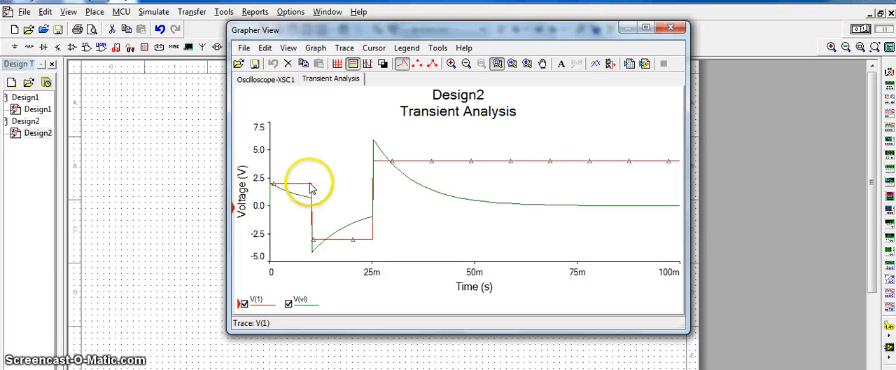